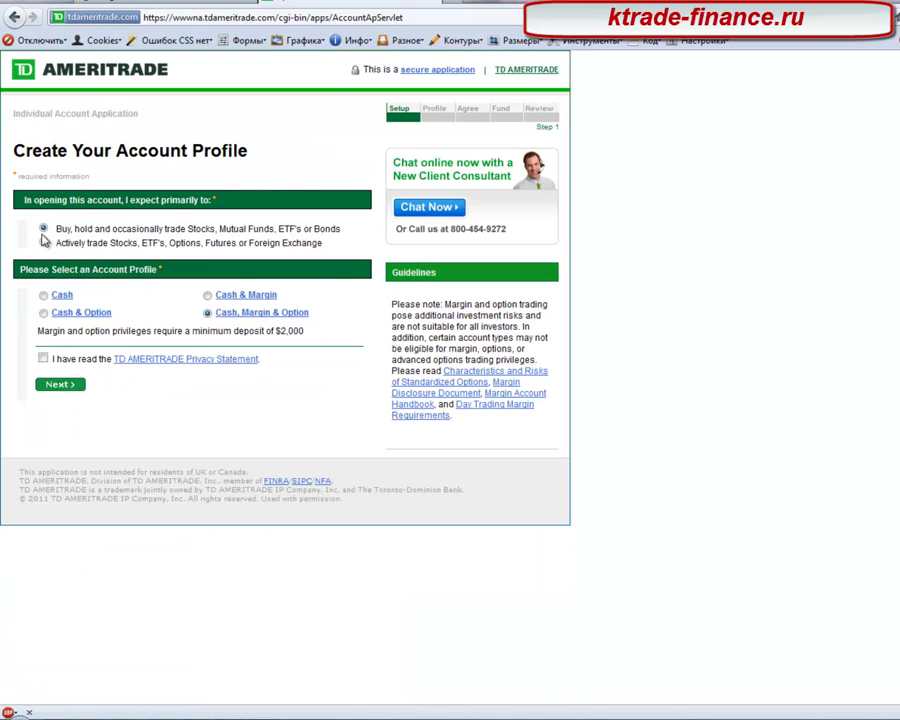
# Step: Choose the Cash account profile, acknowledge the privacy statement, and continue
pyautogui.click(45, 296)
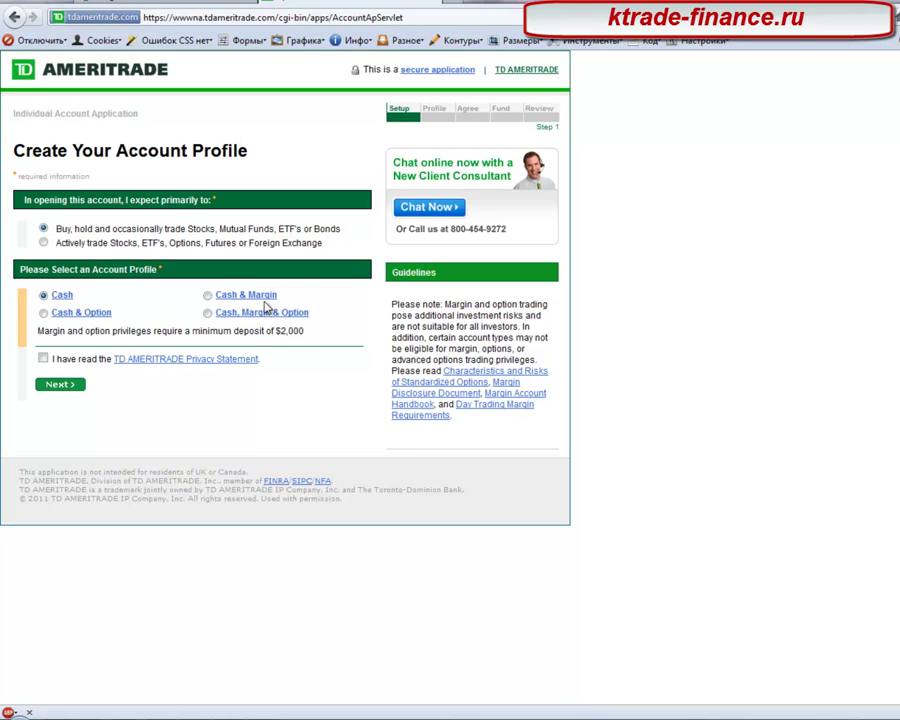
pyautogui.click(43, 358)
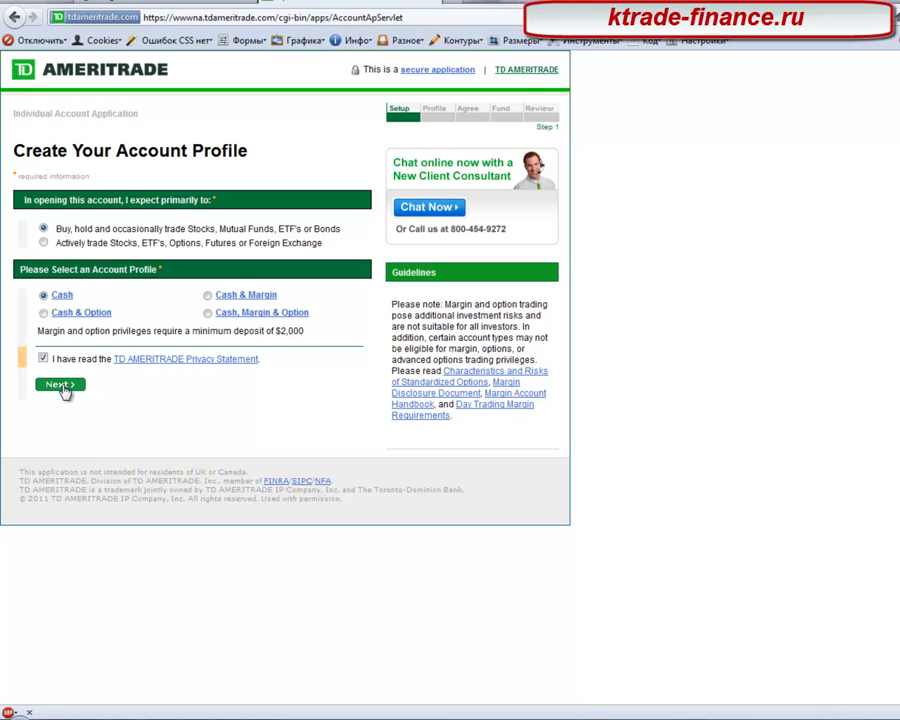
pyautogui.click(60, 385)
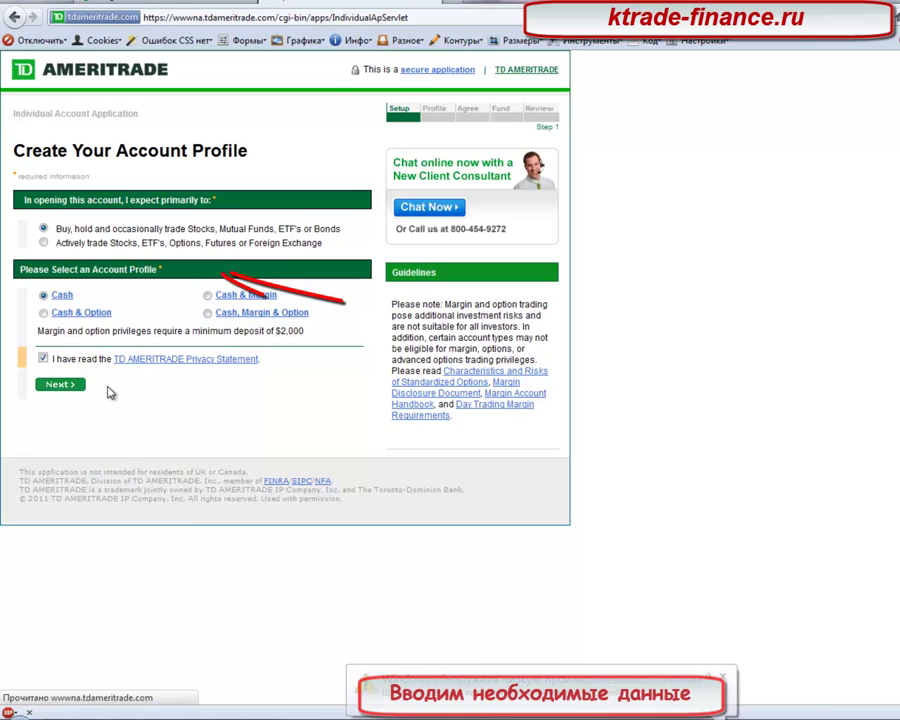
# Step: Enter the applicant's first and last name
pyautogui.click(73, 254)
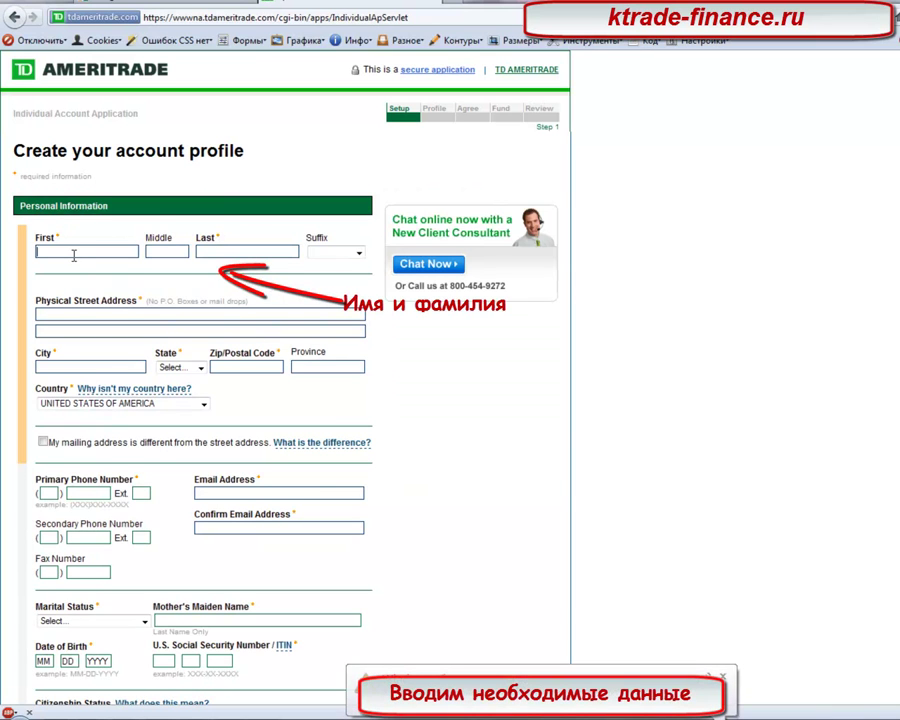
pyautogui.press('Tab')
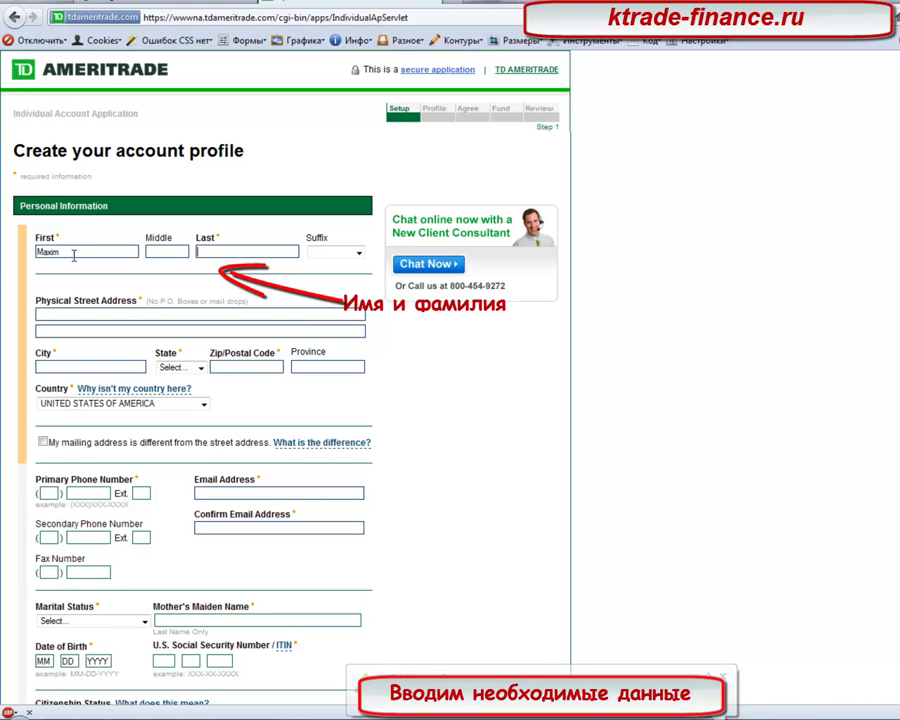
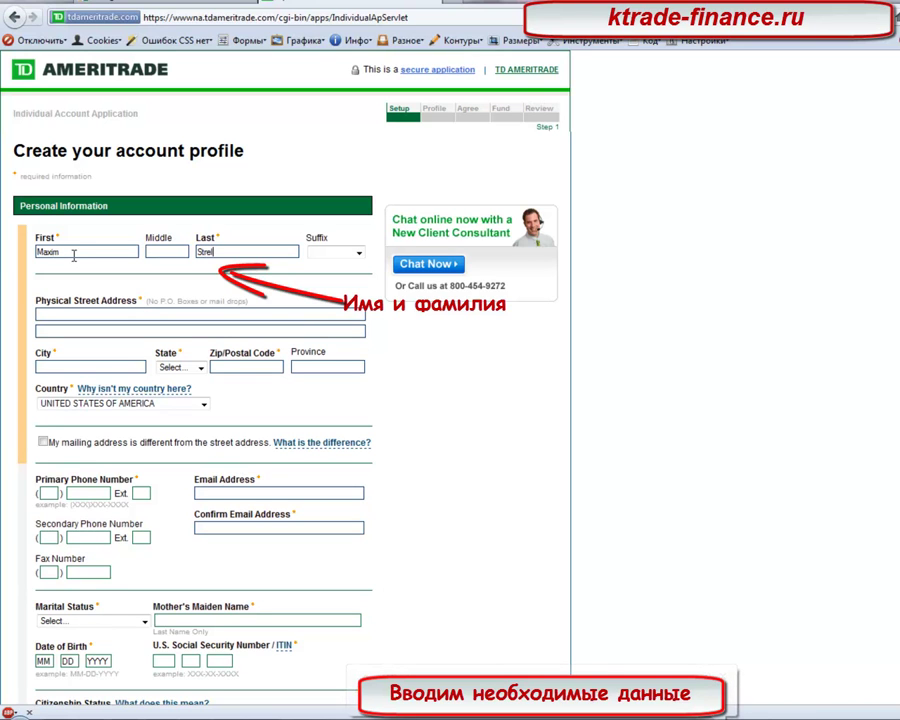
# Step: Fill in the street address and city, and select FL as the state
pyautogui.click(133, 313)
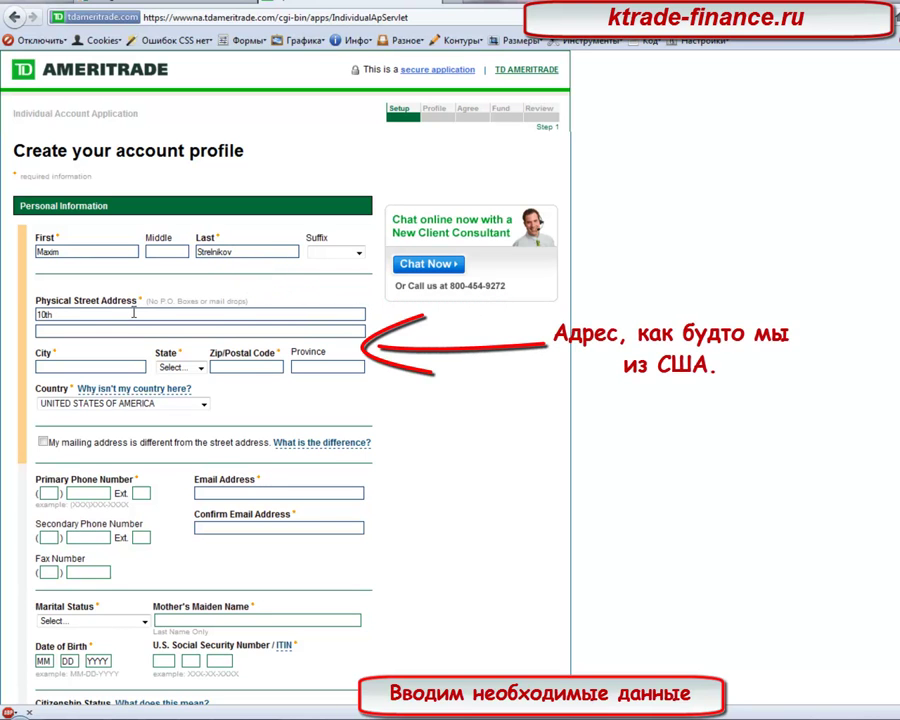
pyautogui.press('Tab')
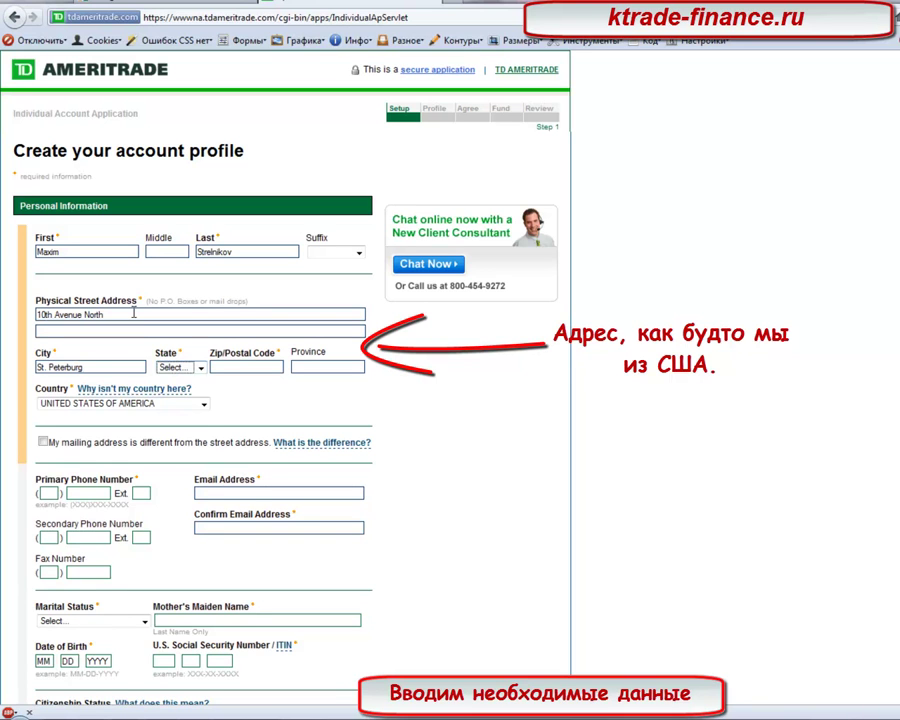
pyautogui.click(200, 367)
pyautogui.moveTo(202, 392); pyautogui.dragTo(206, 434)
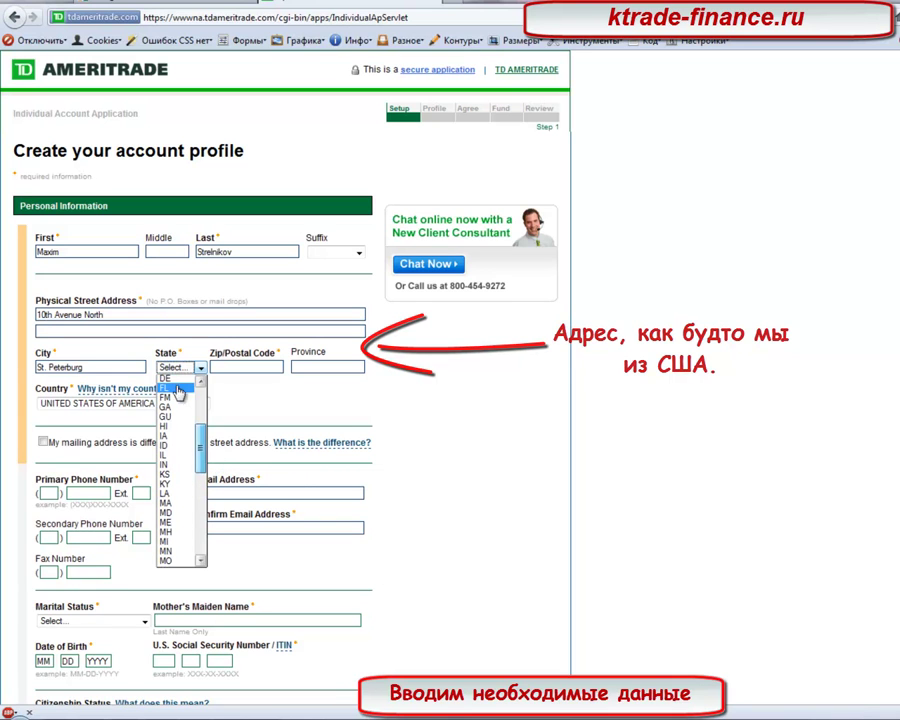
pyautogui.click(178, 388)
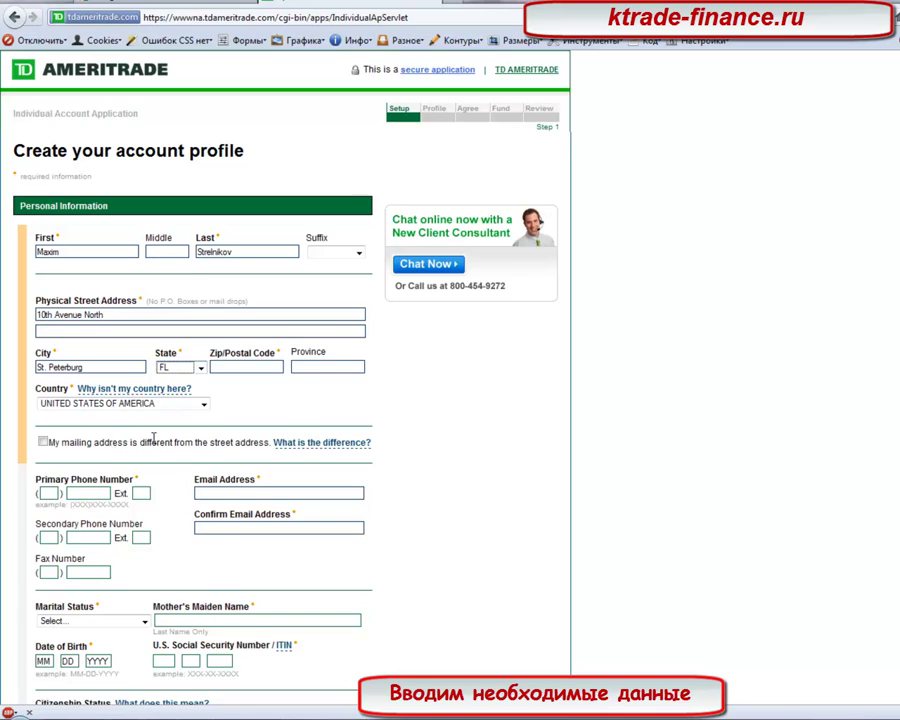
pyautogui.scroll(-2, 110, 420)
pyautogui.click(56, 409)
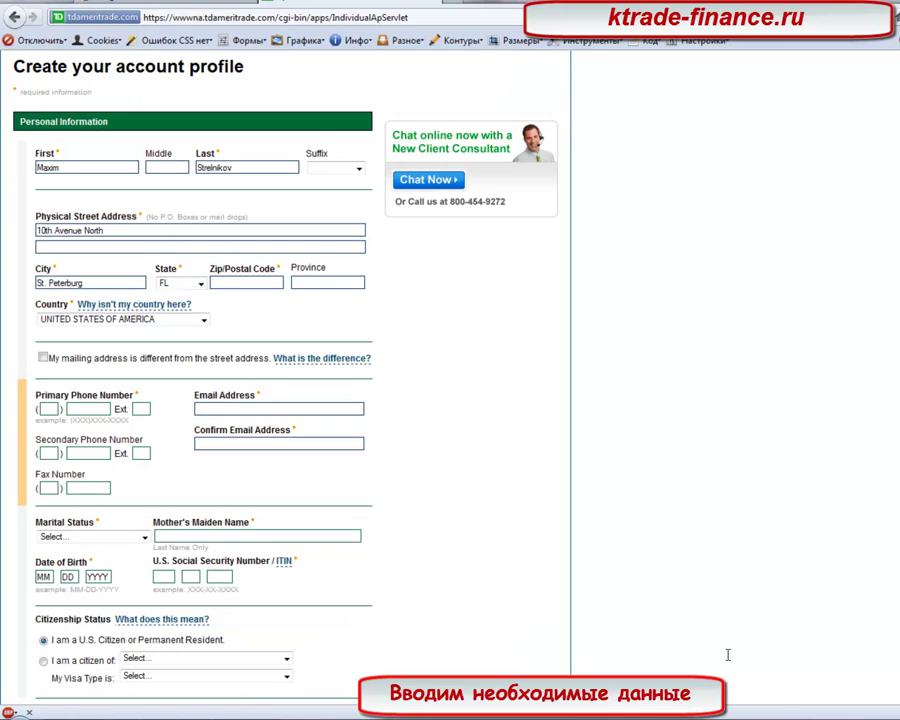
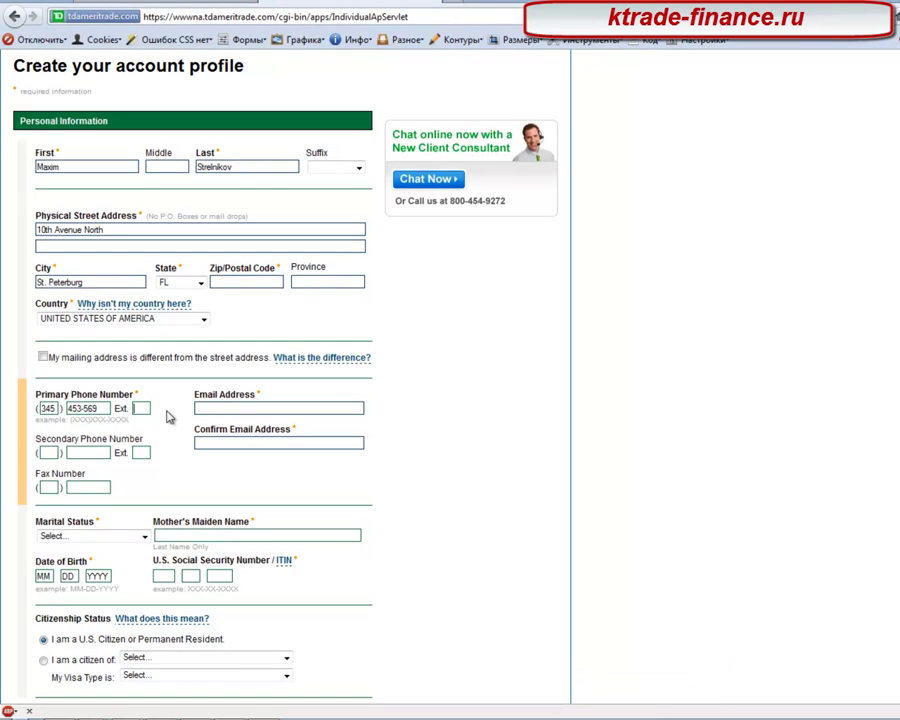
# Step: Enter the primary phone number and extension, then reuse it for the edited secondary phone
pyautogui.moveTo(100, 409); pyautogui.dragTo(61, 409)
pyautogui.hotkey('ctrl', 'c')
pyautogui.click(100, 453)
pyautogui.hotkey('ctrl', 'v')
pyautogui.click(141, 453)
pyautogui.write('345')
pyautogui.press('BackSpace')
pyautogui.press('BackSpace')
pyautogui.write('70')
pyautogui.click(52, 454)
pyautogui.write('345')
# Step: Enter the applicant's e-mail address and its matching confirmation
pyautogui.click(196, 408)
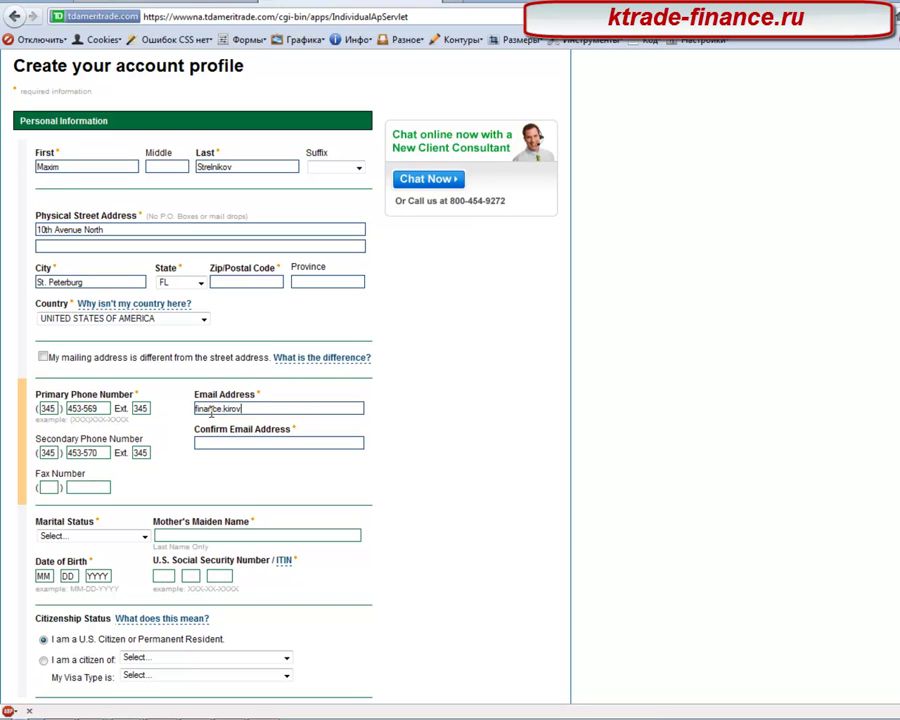
pyautogui.press('Tab')
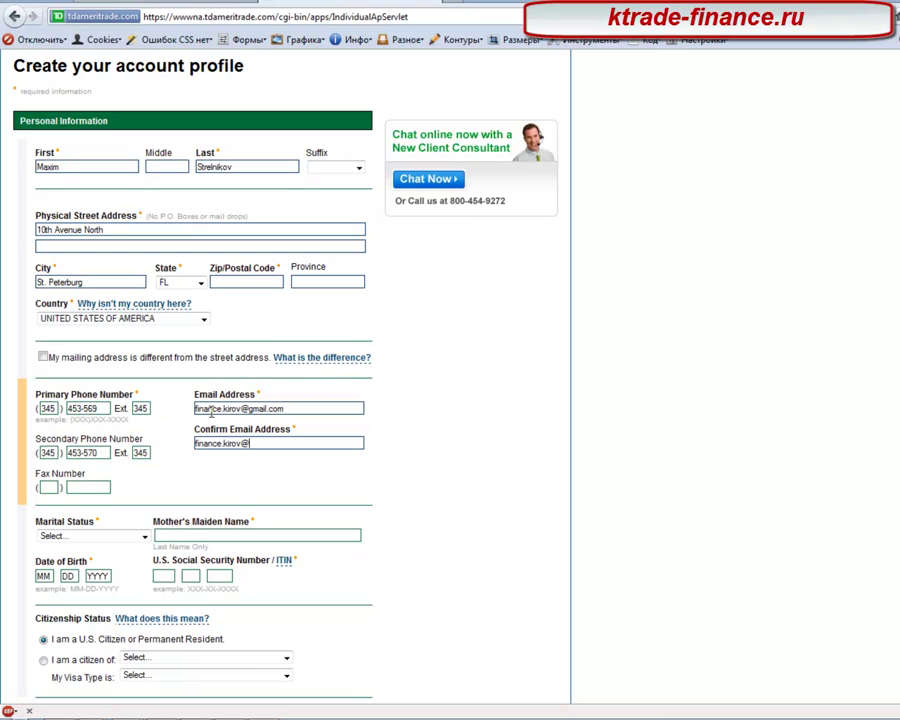
pyautogui.press('Tab')
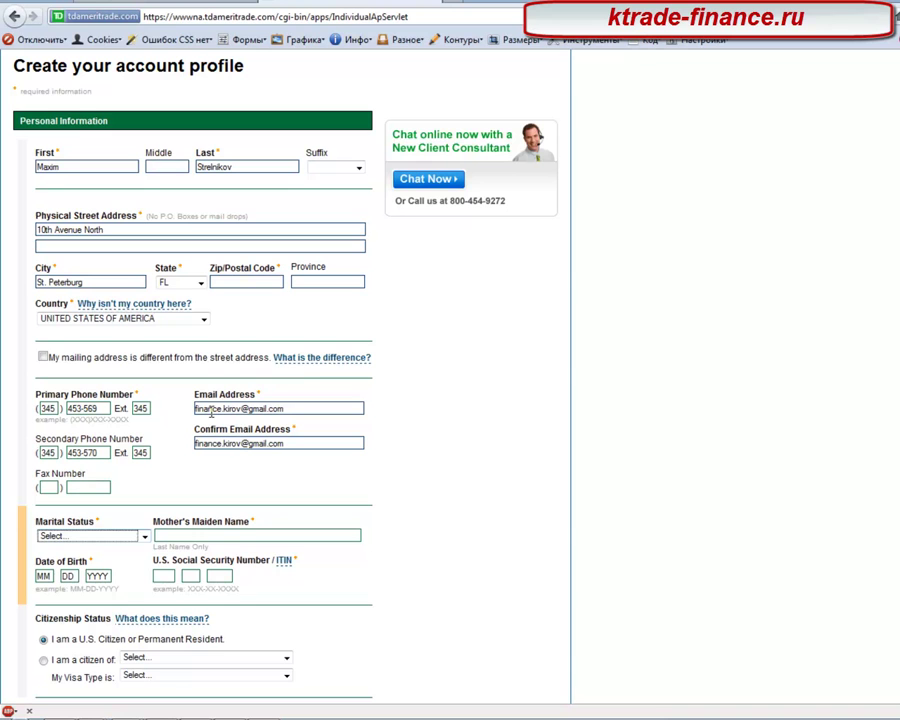
# Step: Set the marital status to Single
pyautogui.click(80, 537)
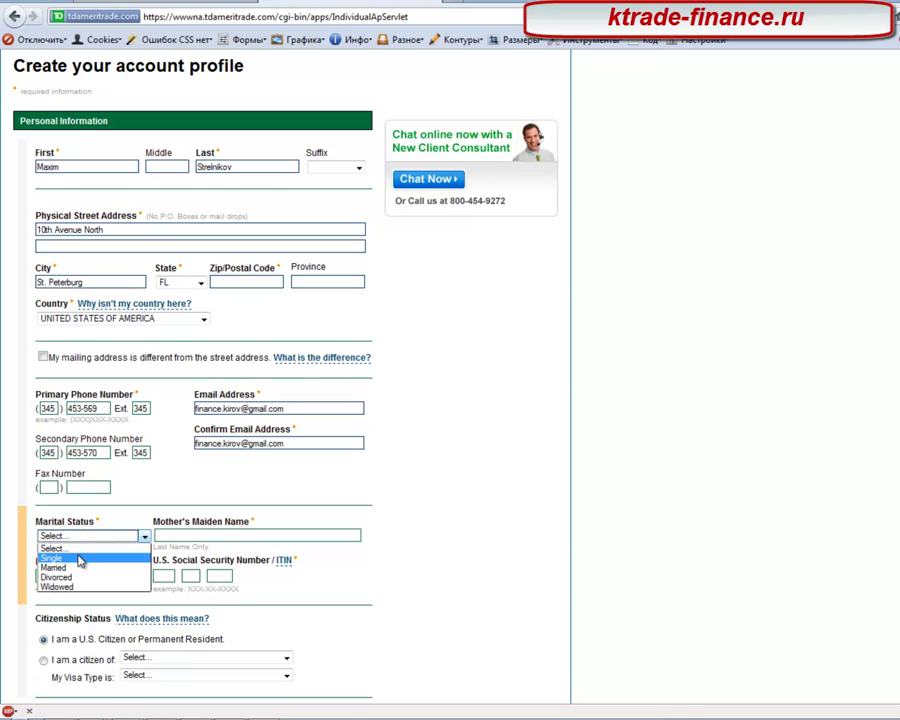
pyautogui.click(80, 562)
pyautogui.scroll(-2, 233, 693)
pyautogui.press('Tab')
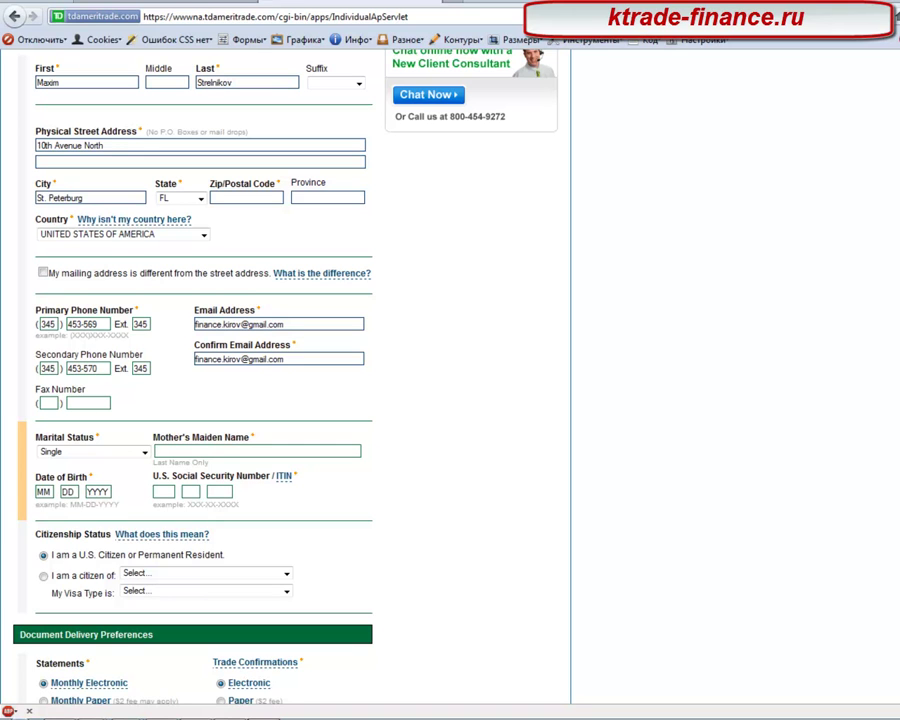
pyautogui.click(54, 457)
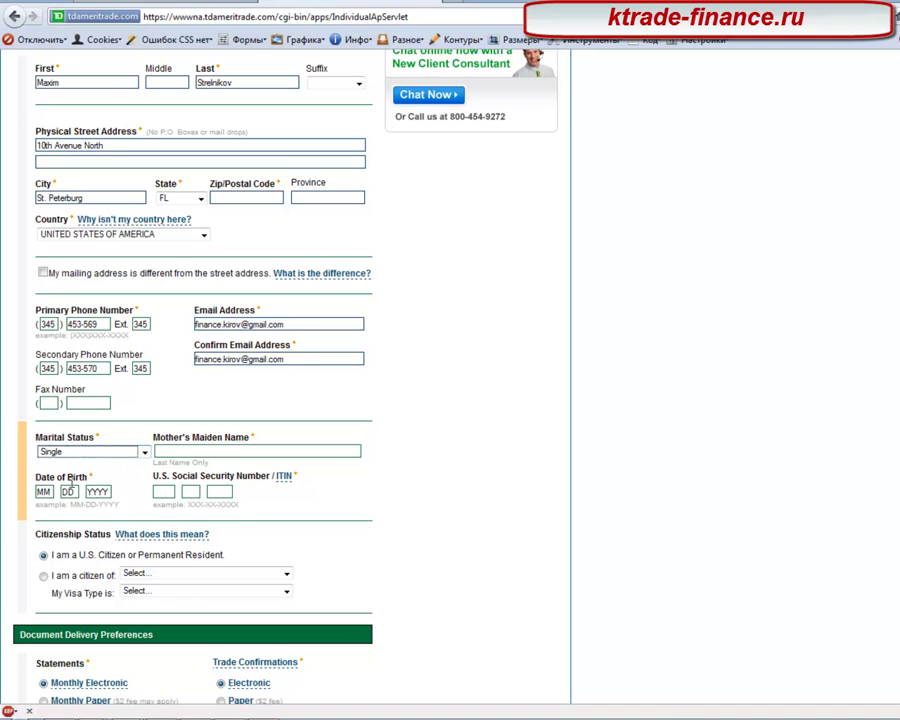
# Step: Enter the applicant's date of birth in the month, day and year boxes
pyautogui.click(55, 493)
pyautogui.write('4')
pyautogui.click(69, 491)
pyautogui.write('03')
pyautogui.write('1980')
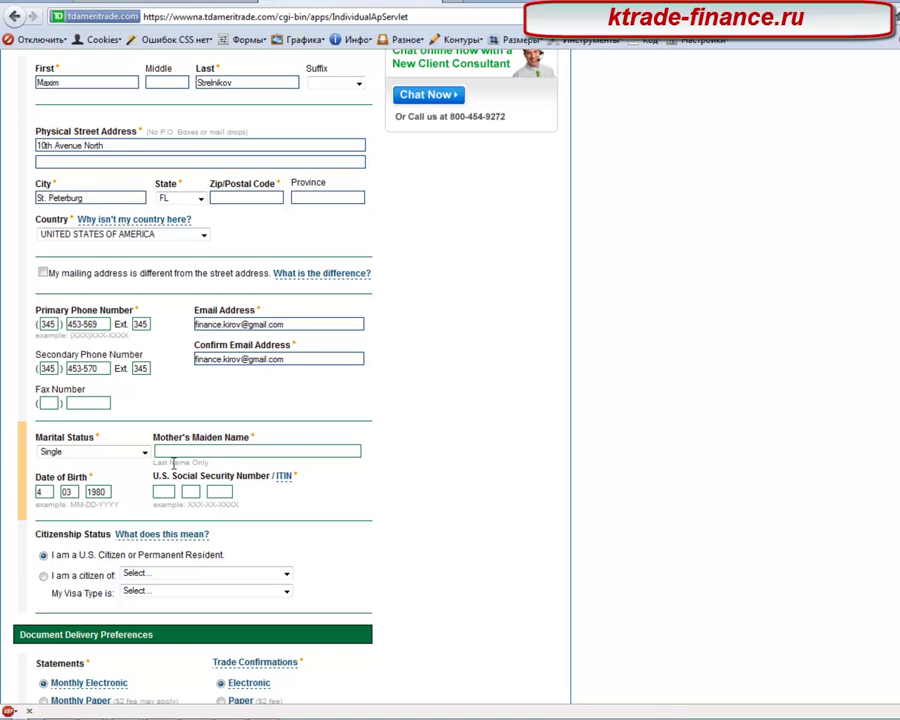
# Step: Fill in the mother's maiden name and the Social Security number
pyautogui.click(190, 454)
pyautogui.write('mama')
pyautogui.press('Tab')
pyautogui.scroll(-3, 268, 499)
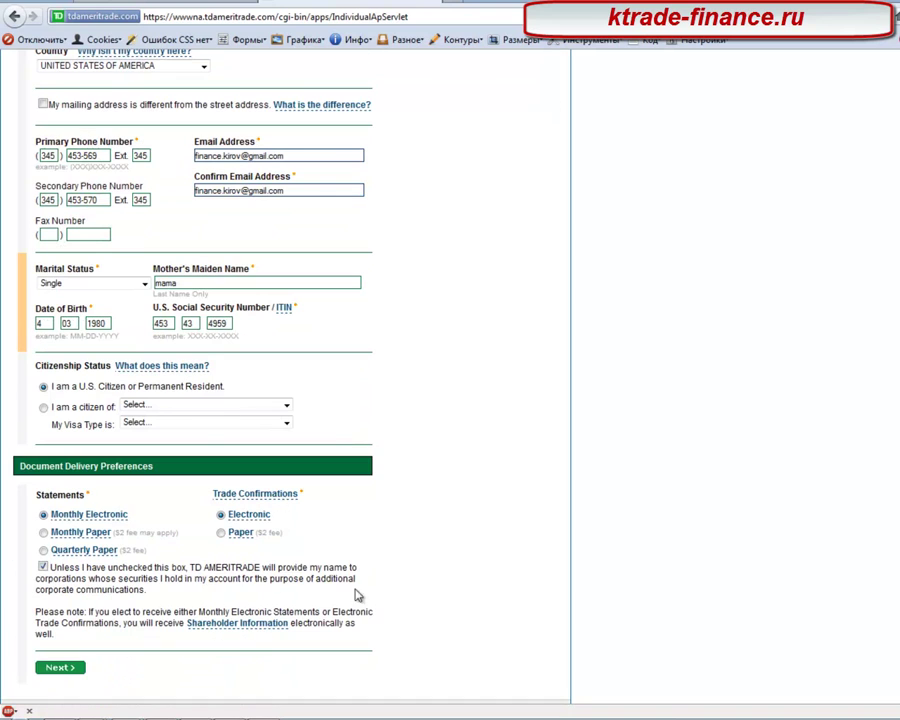
pyautogui.scroll(5, 443, 582)
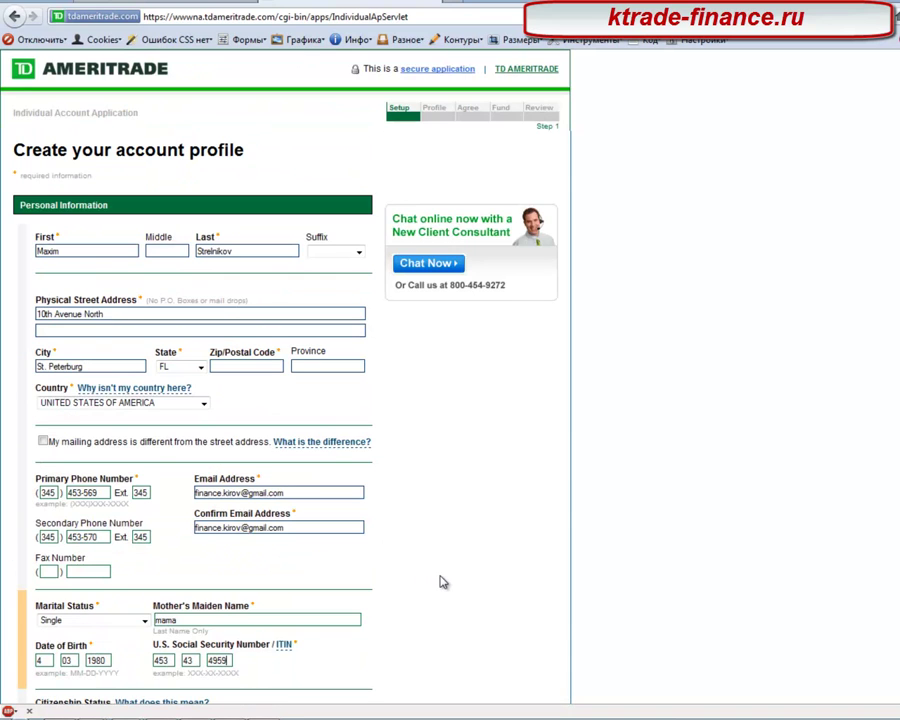
# Step: Enter and correct the ZIP code, then submit the profile form
pyautogui.click(235, 365)
pyautogui.write('61000')
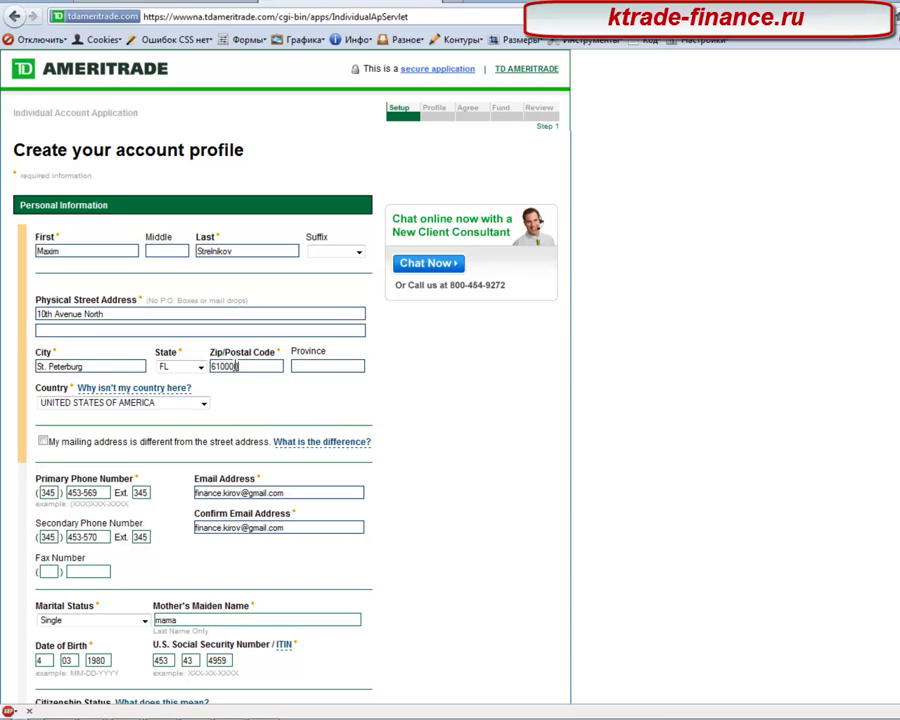
pyautogui.press('BackSpace')
pyautogui.press('BackSpace')
pyautogui.press('BackSpace')
pyautogui.press('BackSpace')
pyautogui.press('BackSpace')
pyautogui.write('10004')
pyautogui.press('BackSpace')
pyautogui.write('5')
pyautogui.scroll(-4, 218, 440)
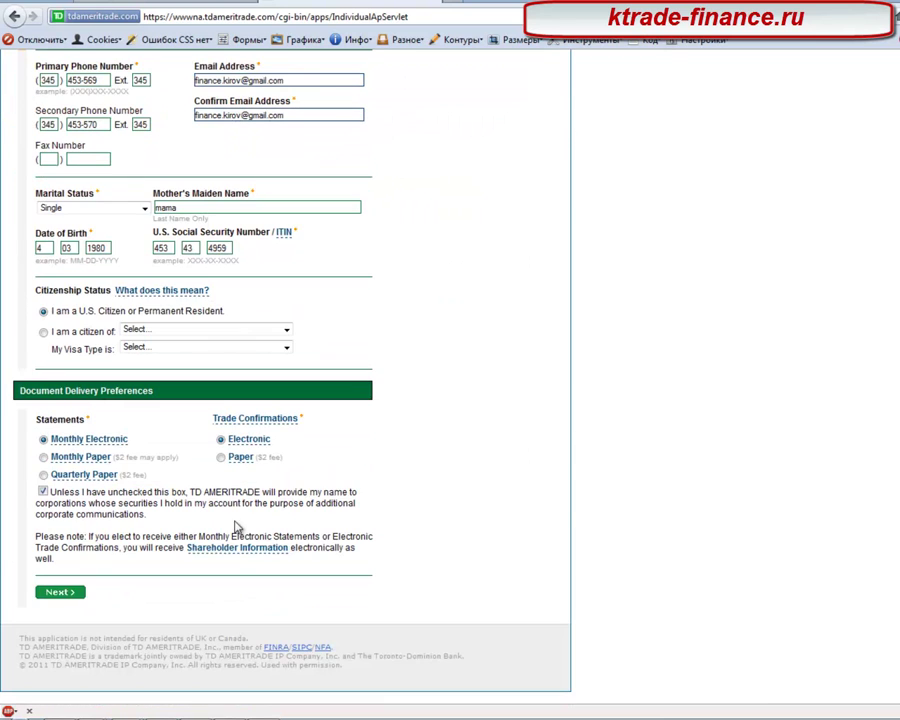
pyautogui.click(72, 593)
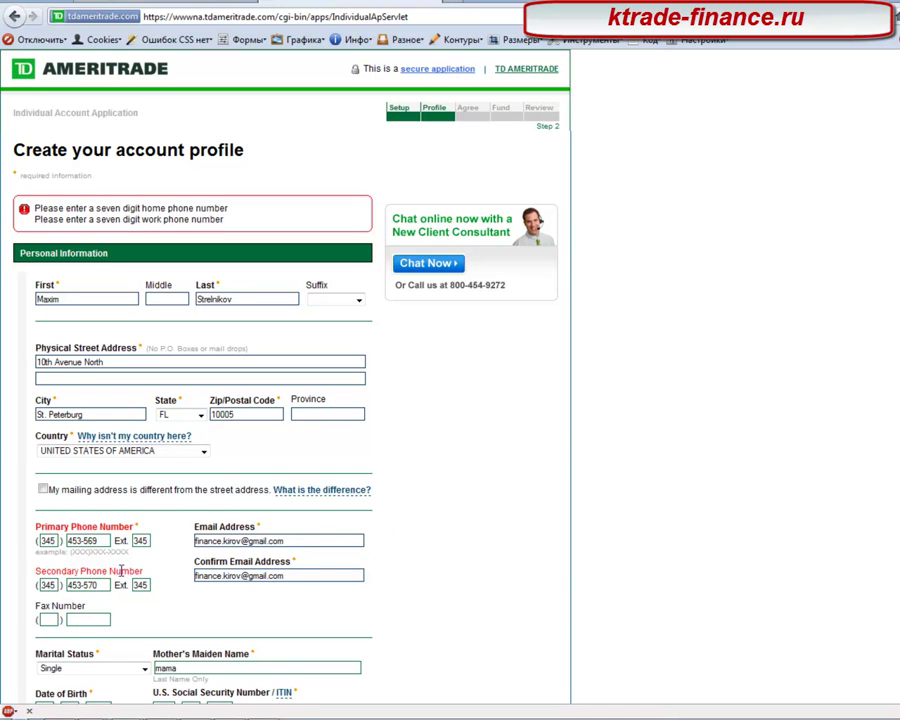
# Step: Add the missing digit to the secondary phone number and resubmit the profile
pyautogui.click(108, 541)
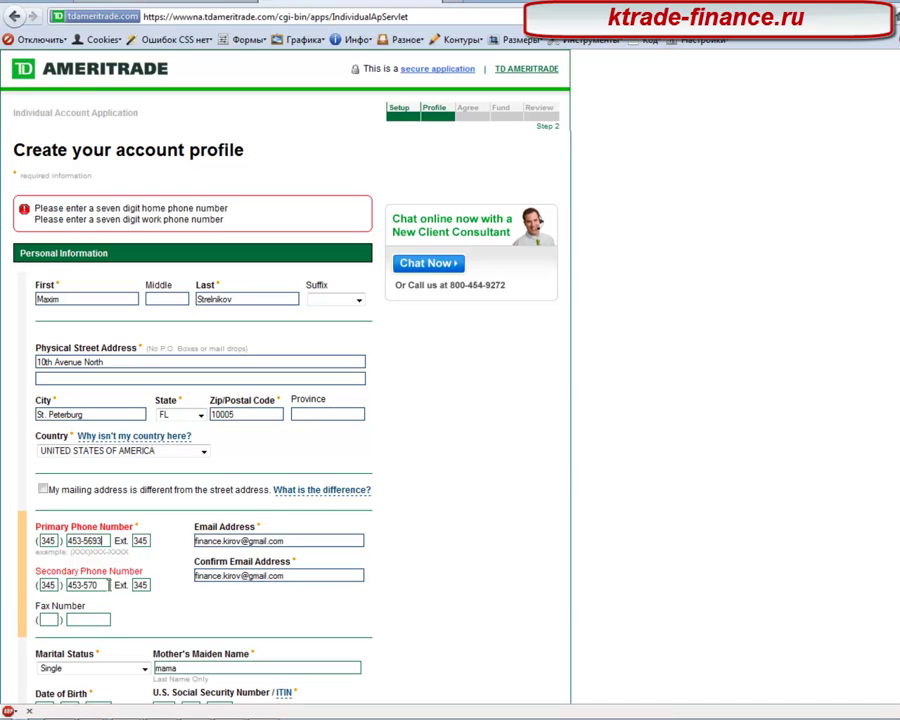
pyautogui.write('3')
pyautogui.scroll(-5, 194, 596)
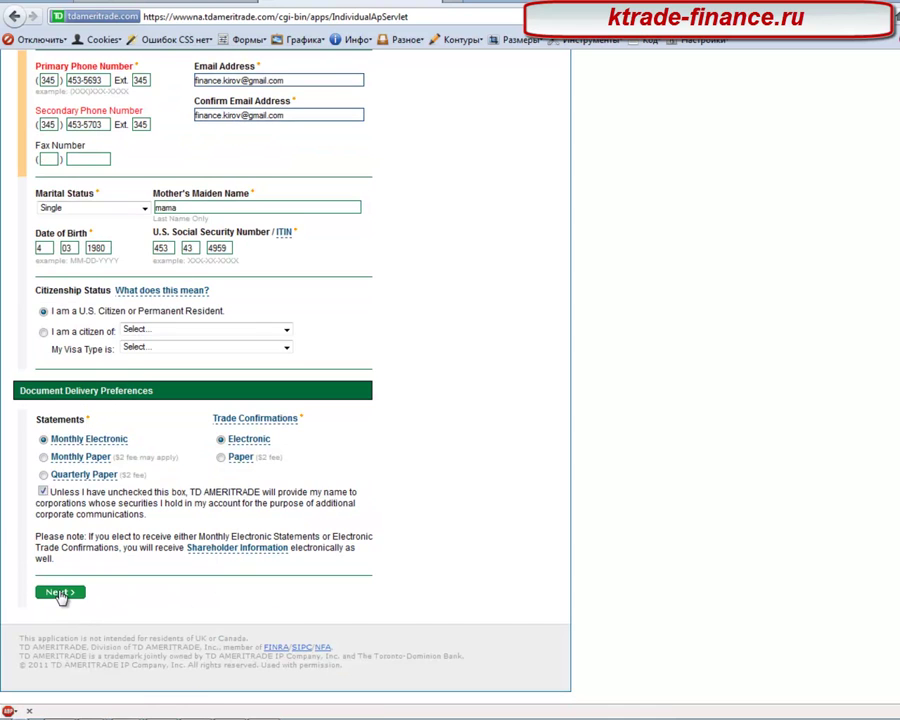
pyautogui.click(64, 592)
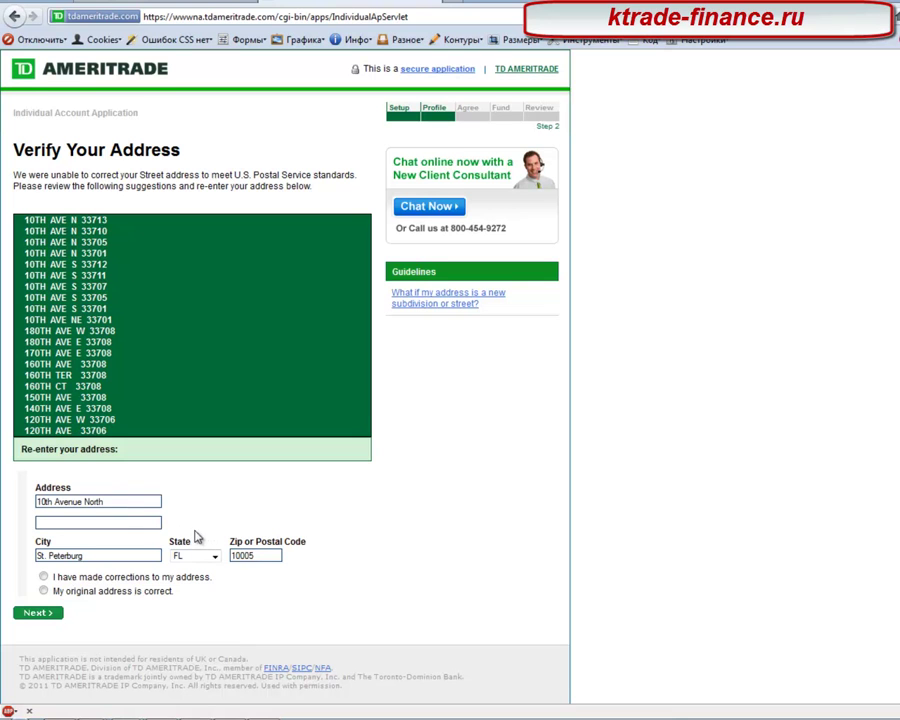
# Step: Edit the street address and ZIP code to the suggested values, mark it corrected, and submit
pyautogui.click(107, 501)
pyautogui.moveTo(107, 501); pyautogui.dragTo(59, 503)
pyautogui.press('BackSpace')
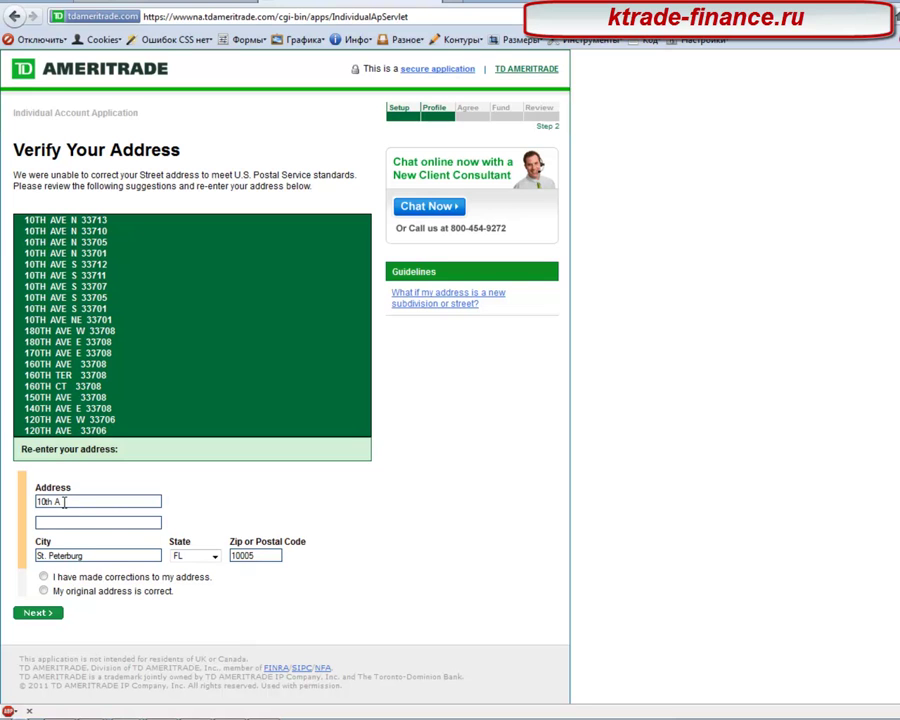
pyautogui.press('BackSpace')
pyautogui.write('ve N')
pyautogui.doubleClick(259, 552)
pyautogui.write('33713')
pyautogui.click(43, 577)
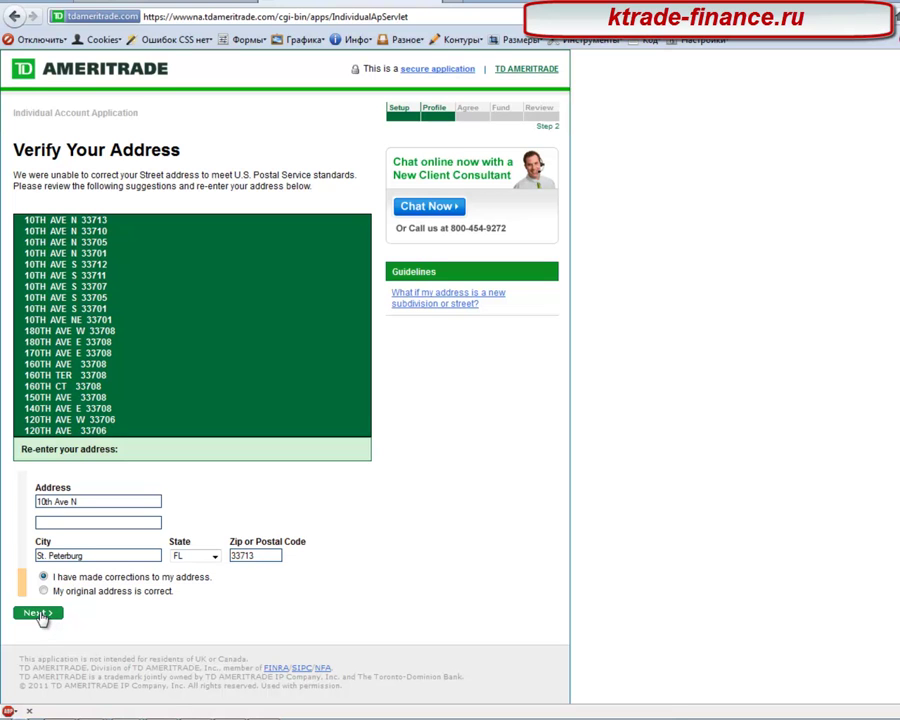
pyautogui.click(39, 615)
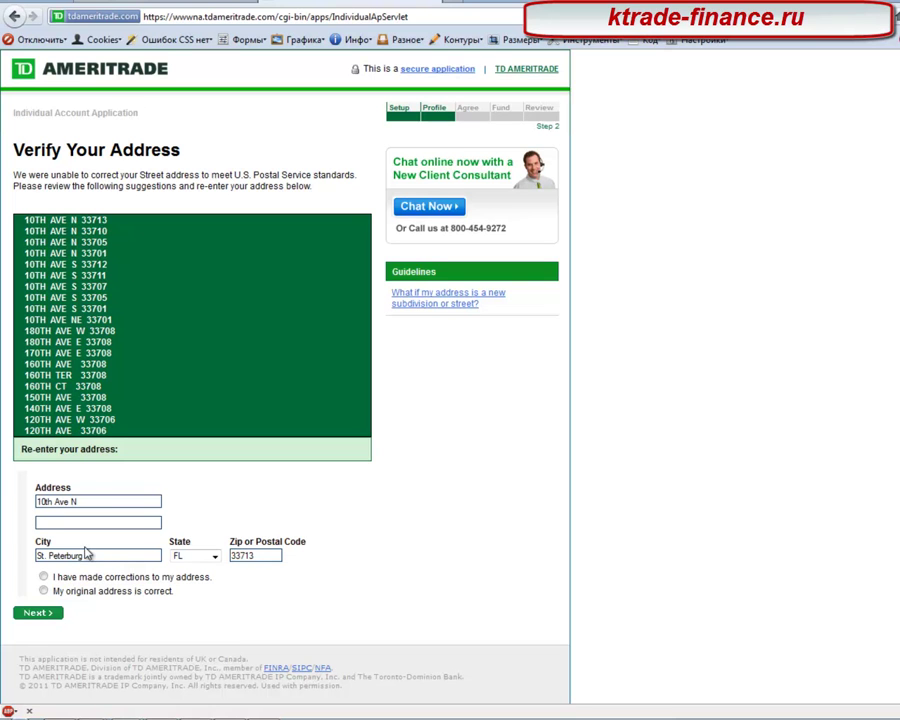
# Step: Amend the address again, confirm the original address as correct, and proceed
pyautogui.click(98, 497)
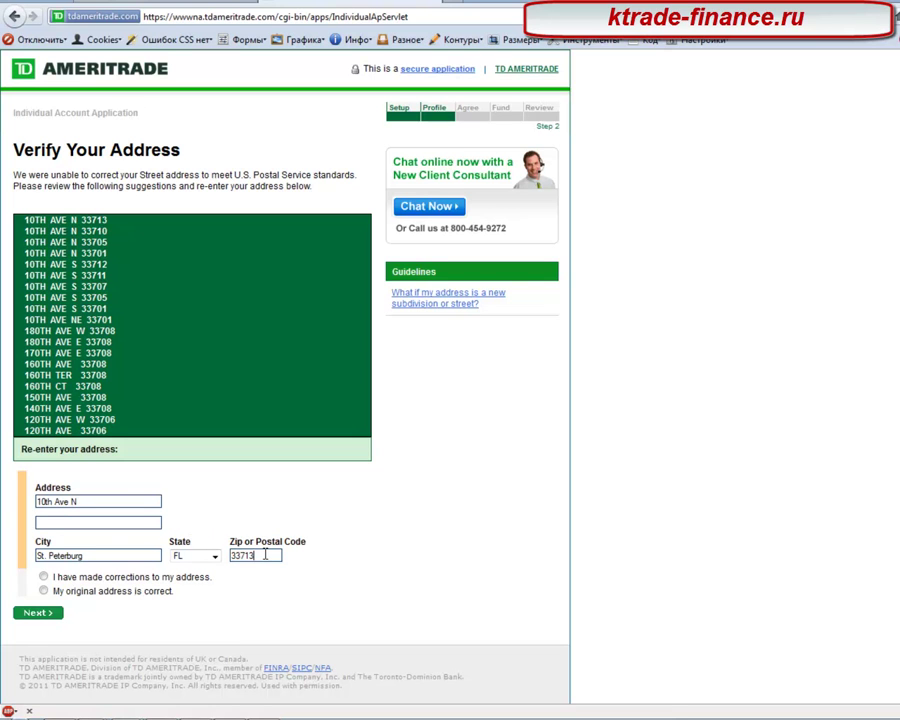
pyautogui.click(125, 497)
pyautogui.write('33713')
pyautogui.click(38, 612)
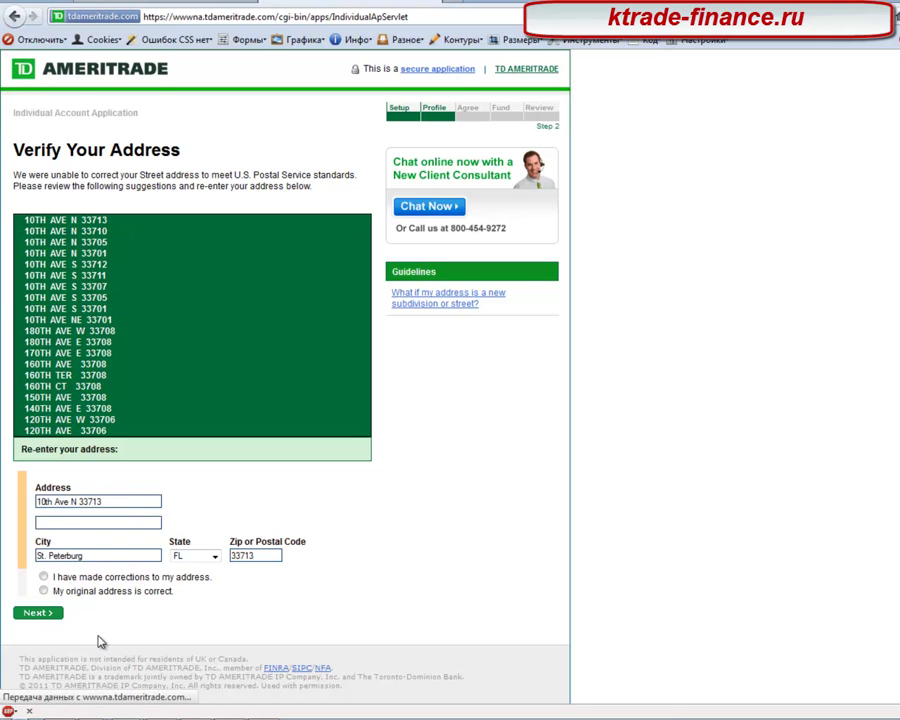
pyautogui.click(43, 630)
pyautogui.click(28, 652)
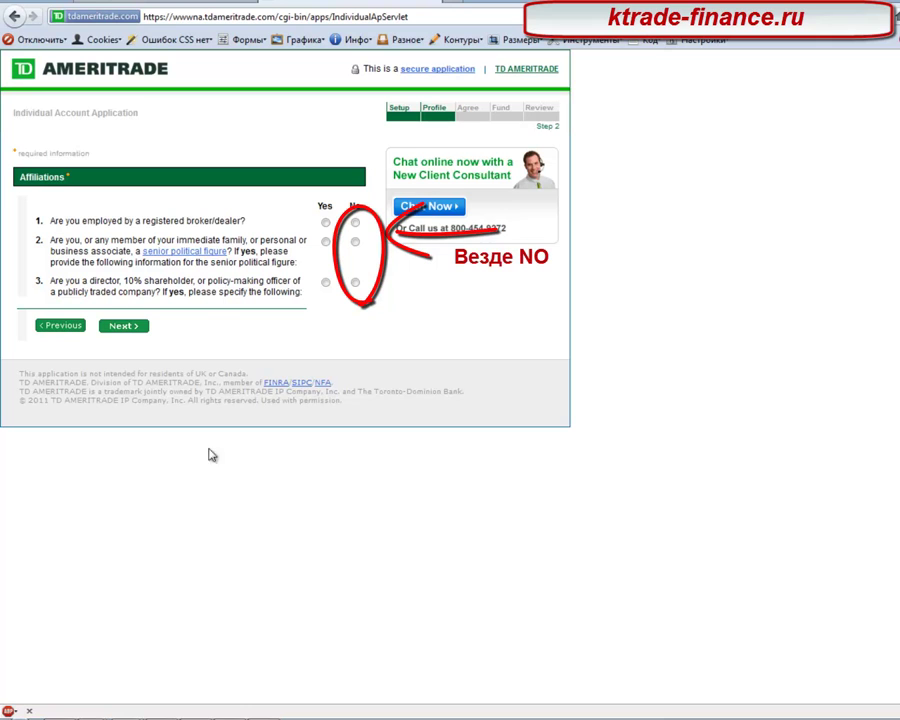
# Step: Answer No to the broker/dealer, senior political figure and director/shareholder questions, then submit
pyautogui.click(326, 223)
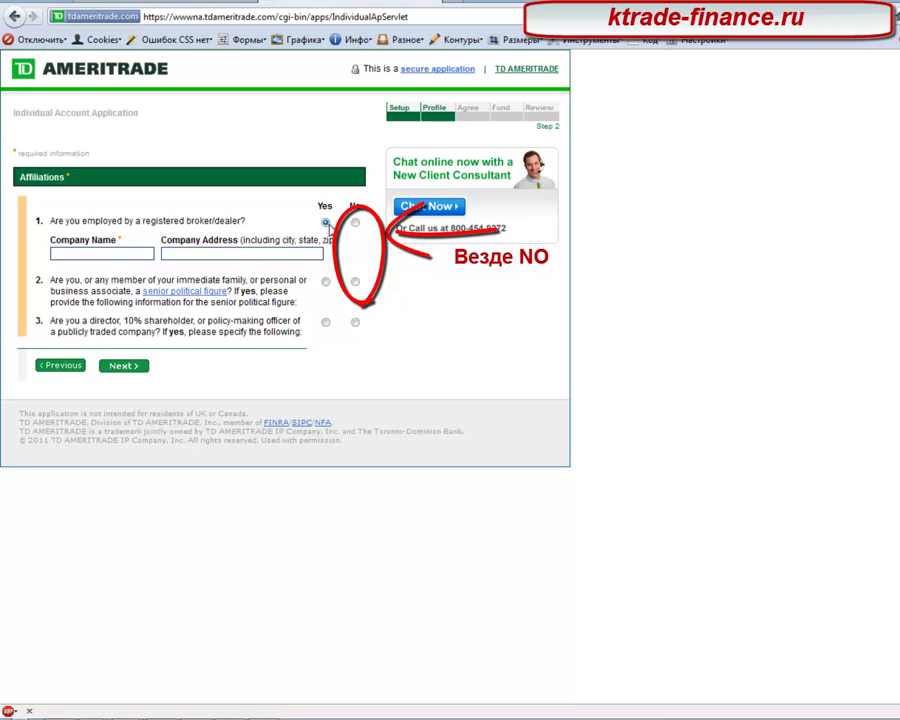
pyautogui.click(355, 222)
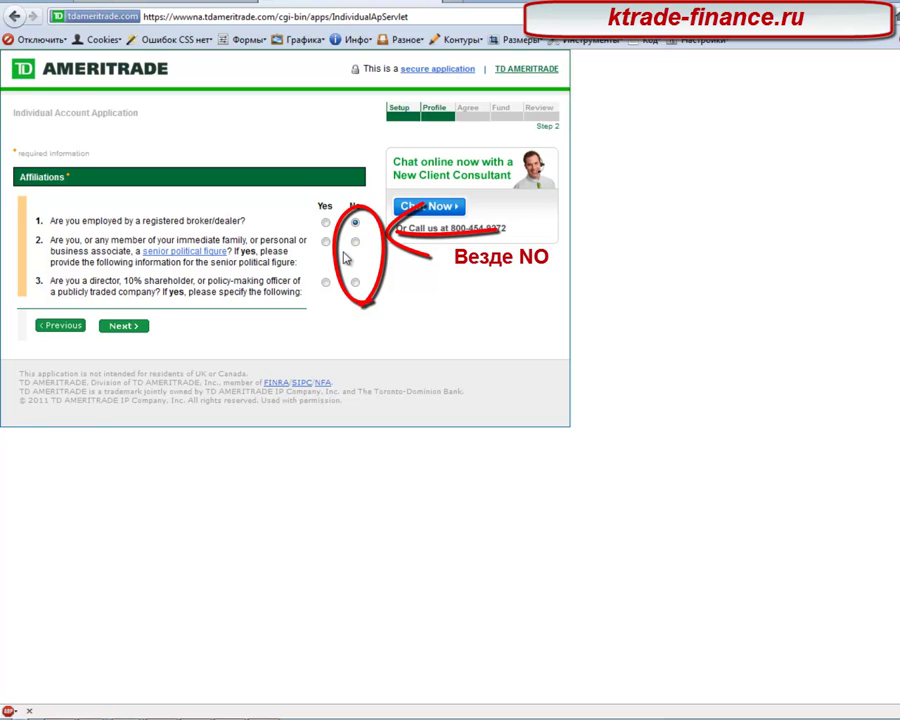
pyautogui.click(325, 243)
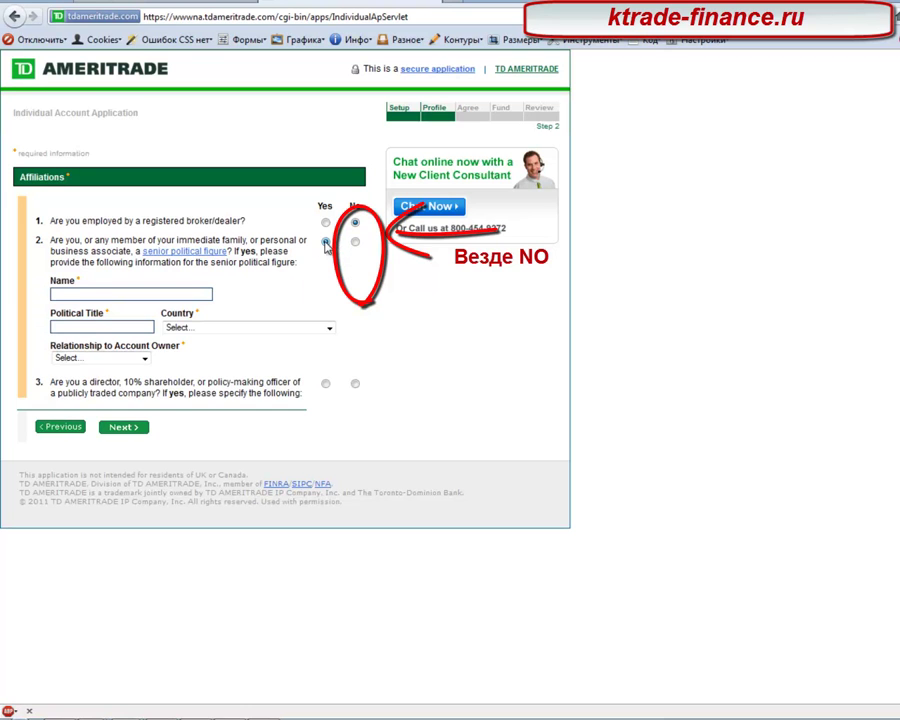
pyautogui.click(354, 242)
pyautogui.click(355, 282)
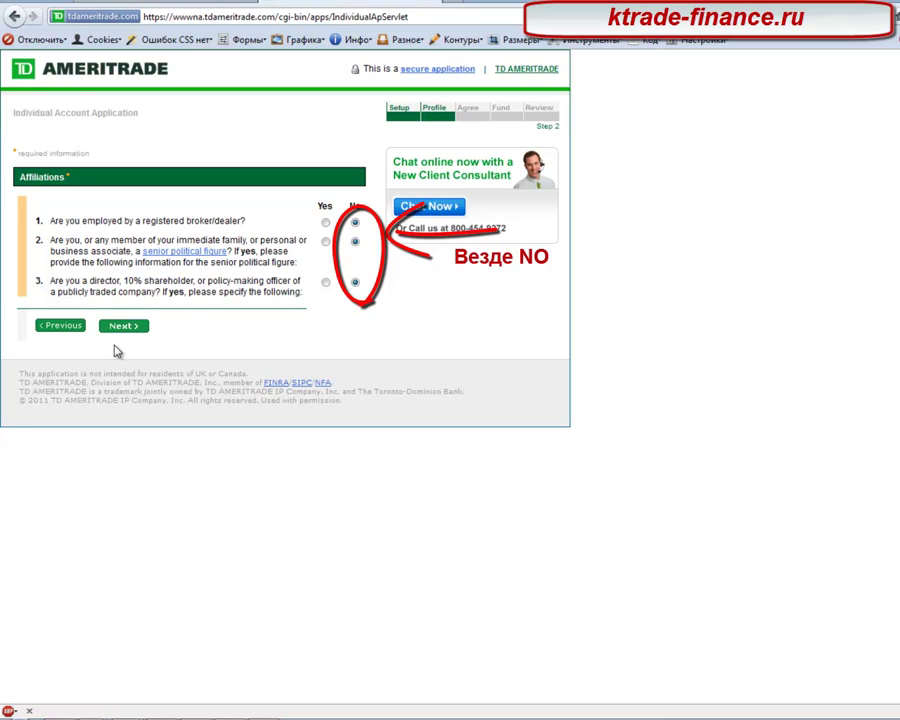
pyautogui.click(325, 282)
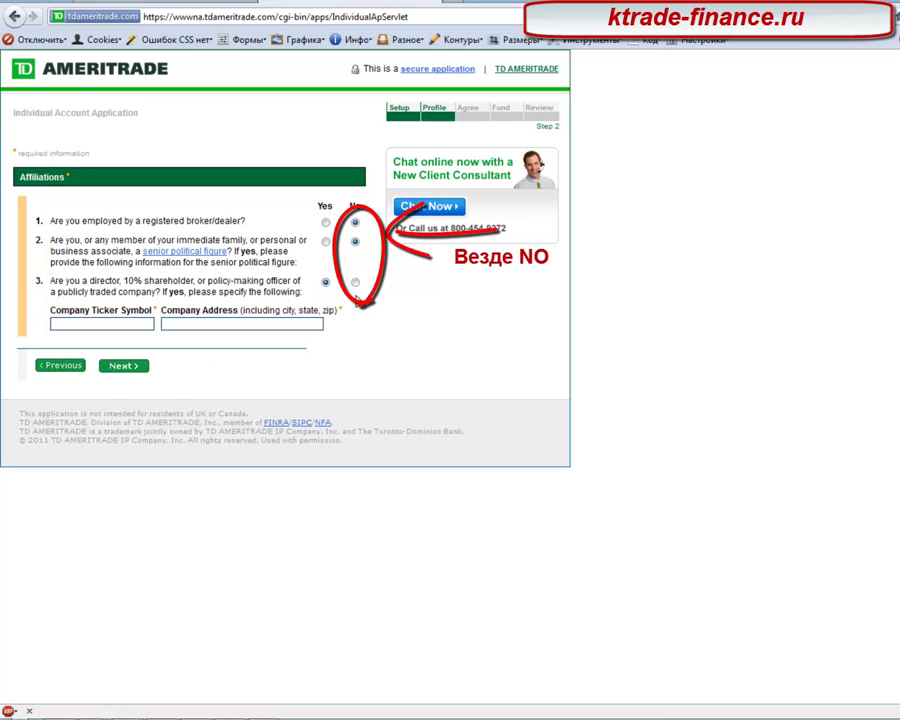
pyautogui.click(354, 284)
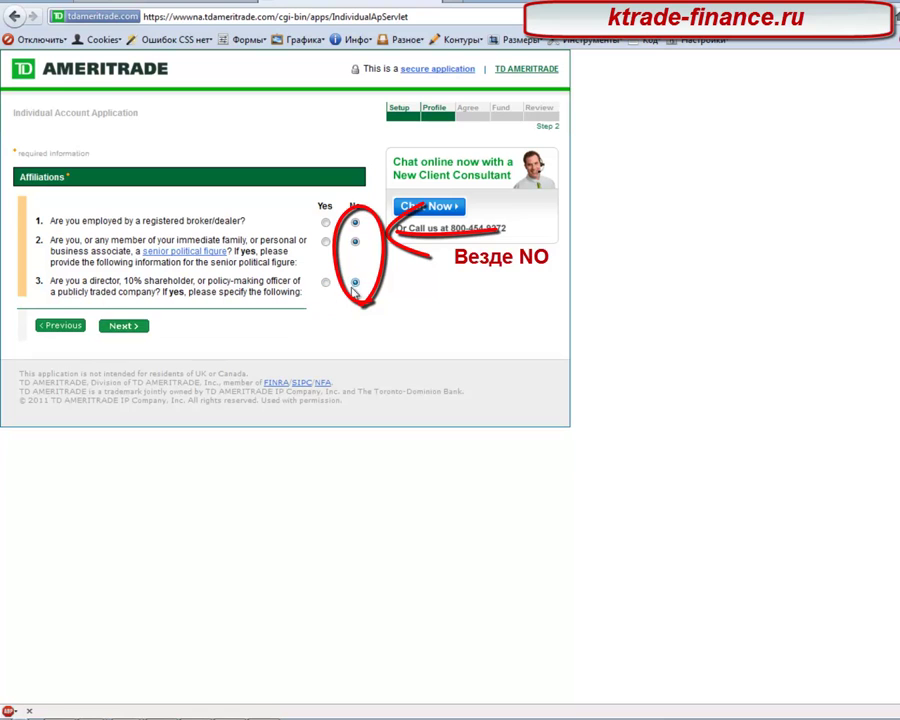
pyautogui.click(123, 327)
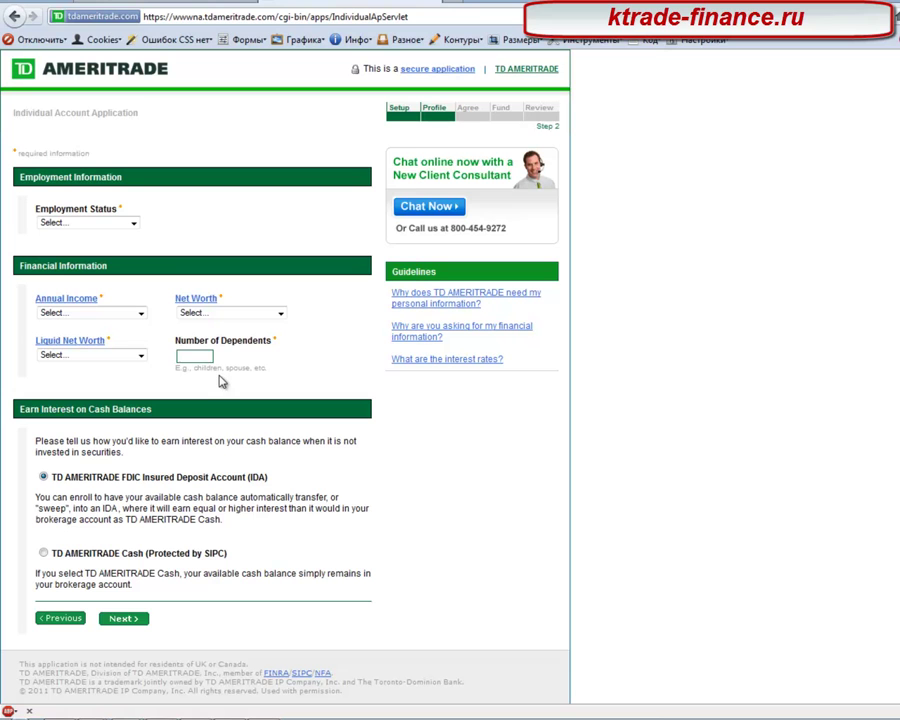
# Step: Set employment status to Homemaker and annual income to $50,000 - 99,999
pyautogui.click(133, 224)
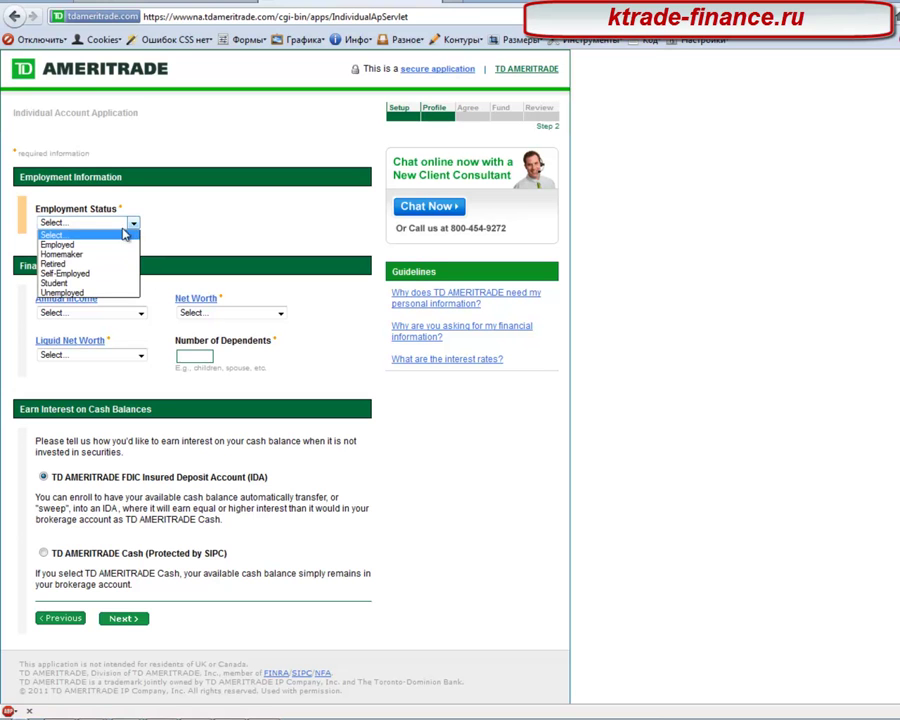
pyautogui.click(92, 253)
pyautogui.click(128, 314)
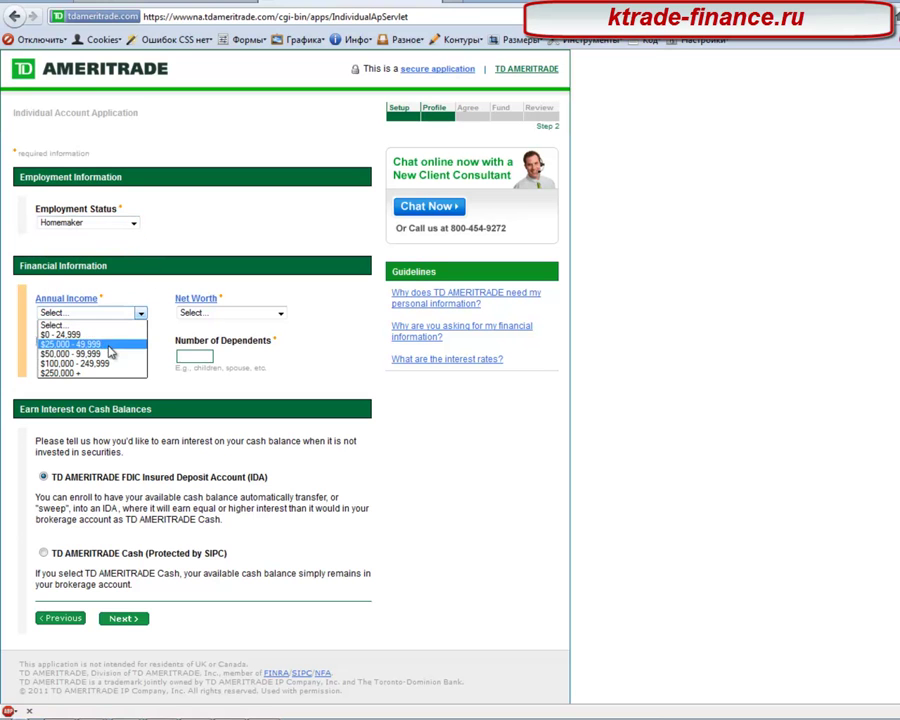
pyautogui.click(124, 354)
# Step: Set net worth and liquid net worth to $15,000 - 49,999, enter 0 dependents, and submit
pyautogui.click(123, 355)
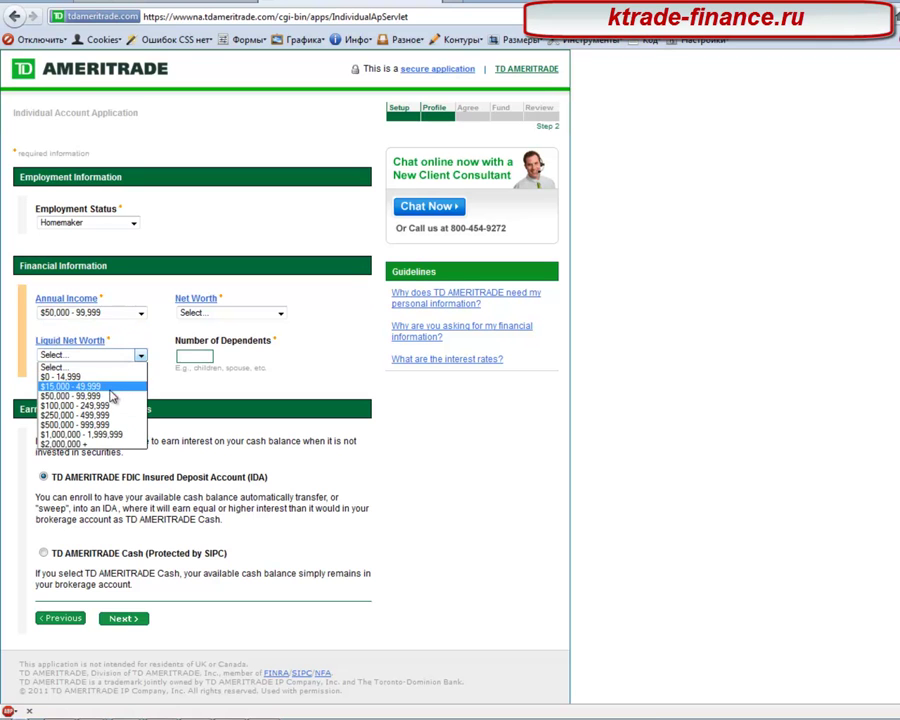
pyautogui.click(279, 313)
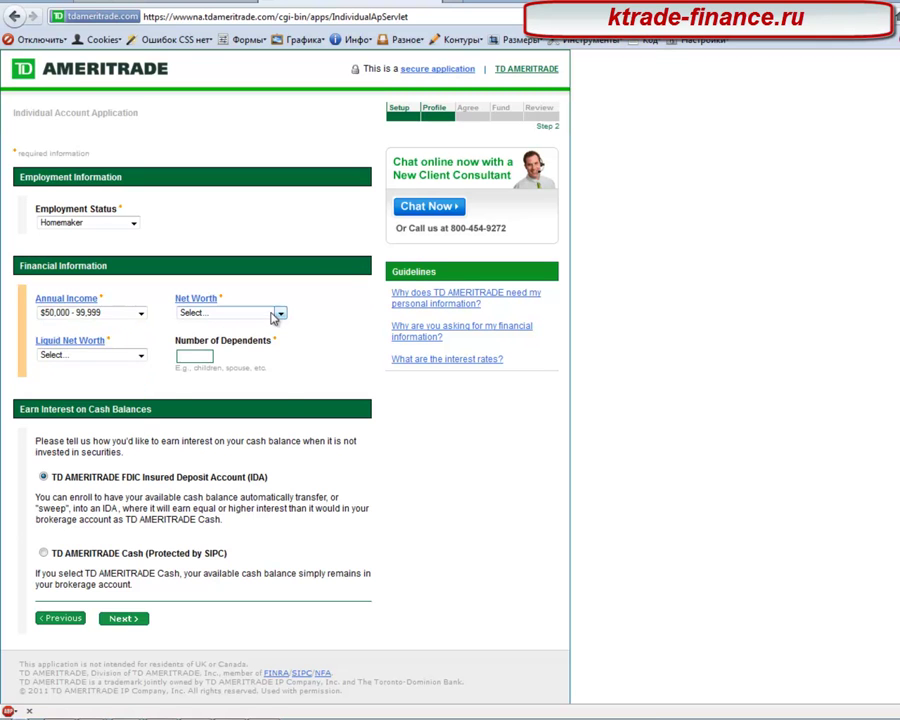
pyautogui.click(279, 313)
pyautogui.click(213, 344)
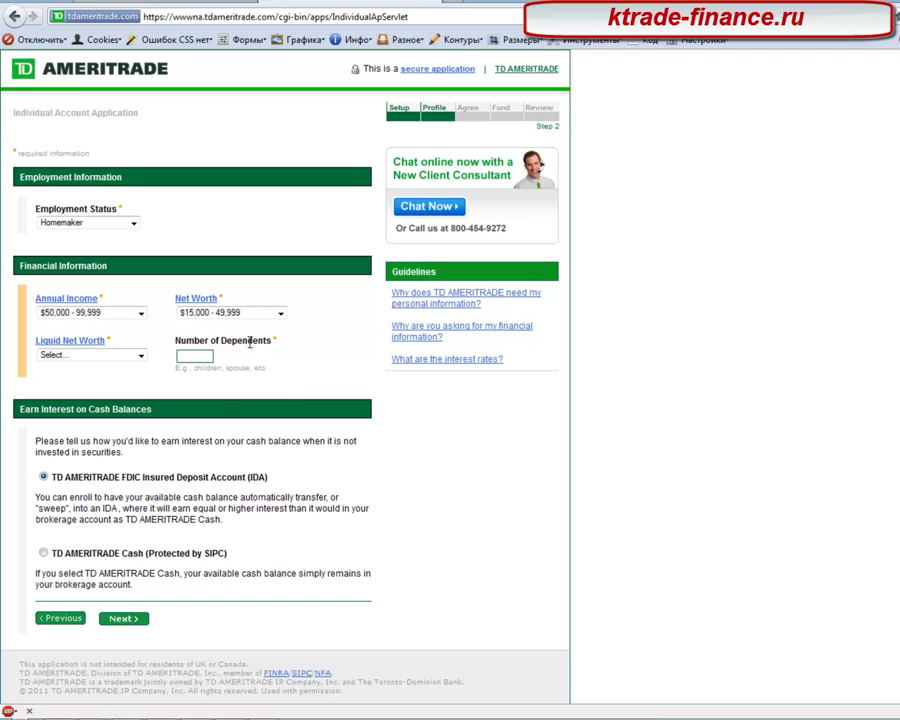
pyautogui.click(140, 355)
pyautogui.click(112, 387)
pyautogui.click(182, 356)
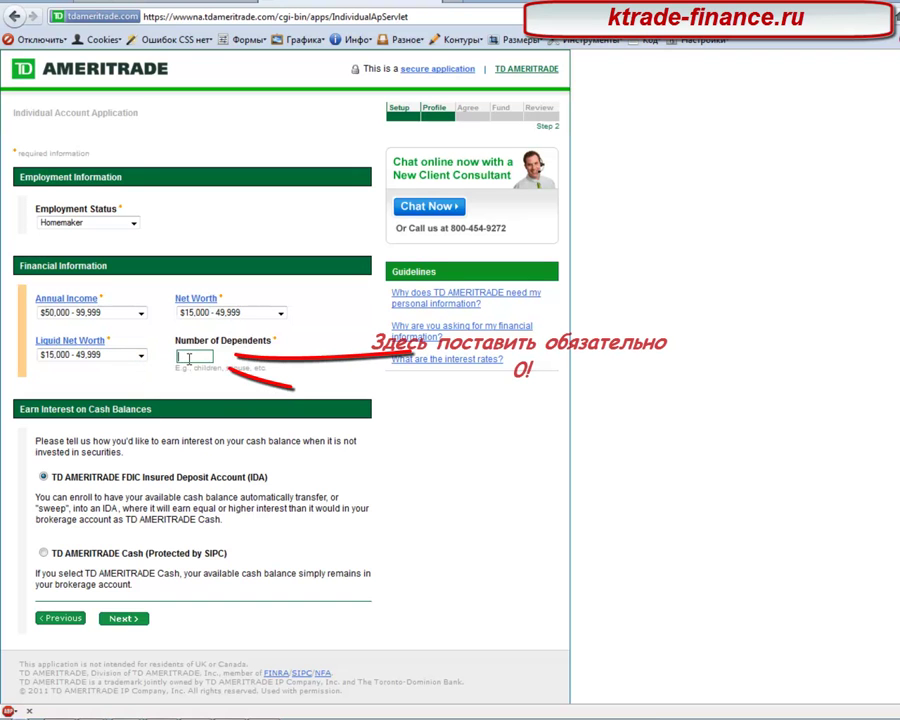
pyautogui.write('0')
pyautogui.click(125, 619)
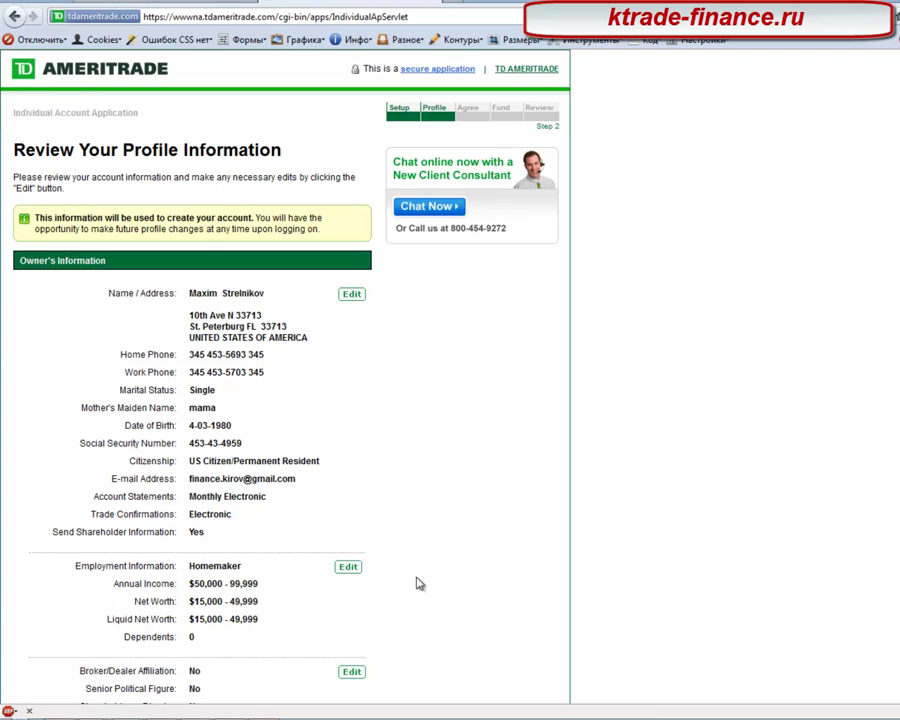
# Step: Continue past the profile review and submit offer code 187
pyautogui.scroll(-3, 414, 577)
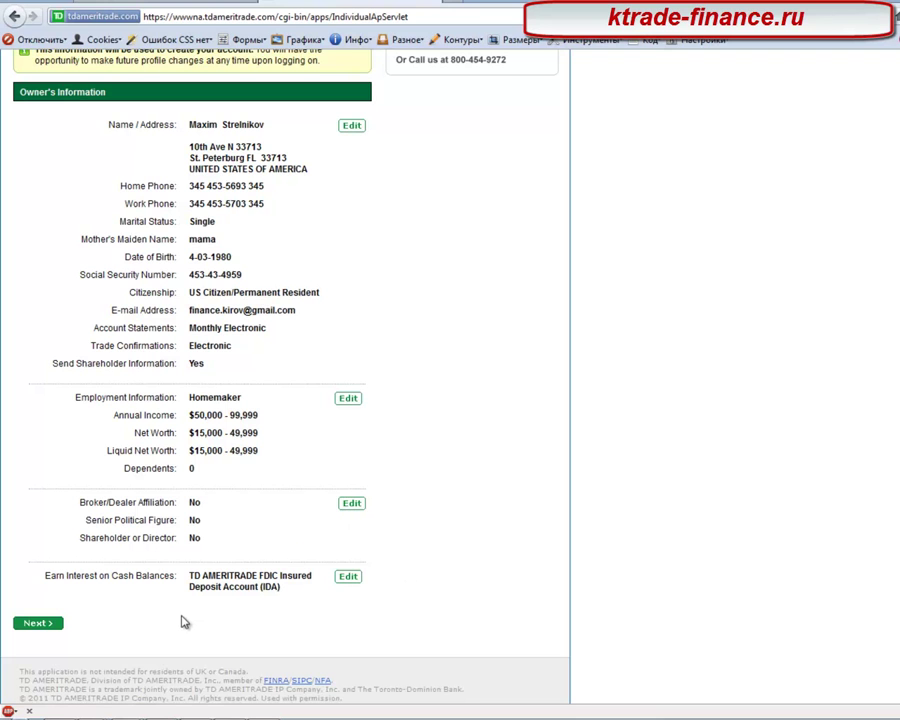
pyautogui.click(34, 625)
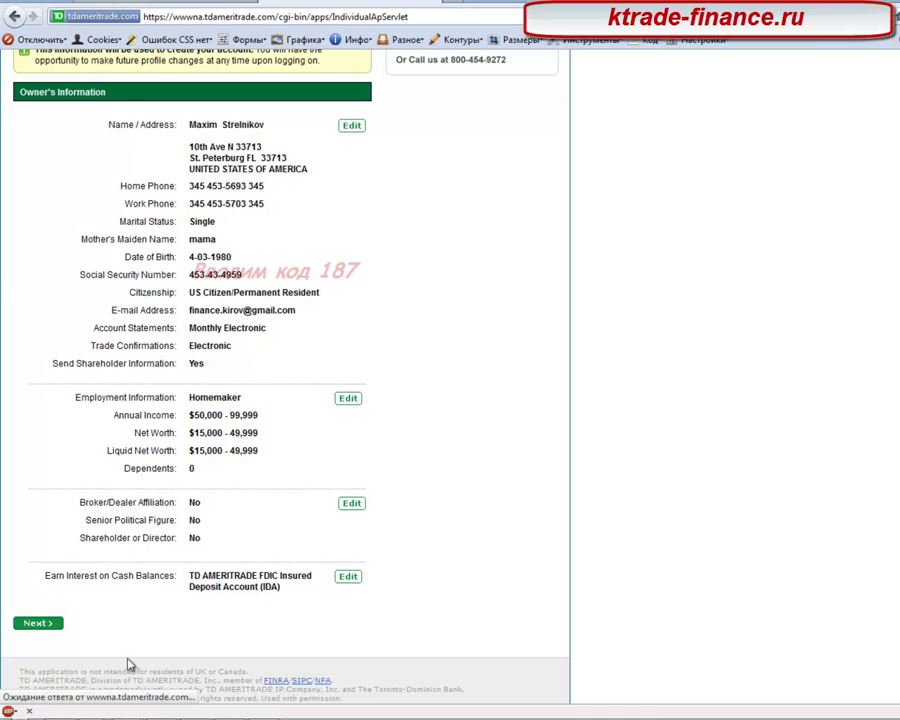
pyautogui.click(100, 249)
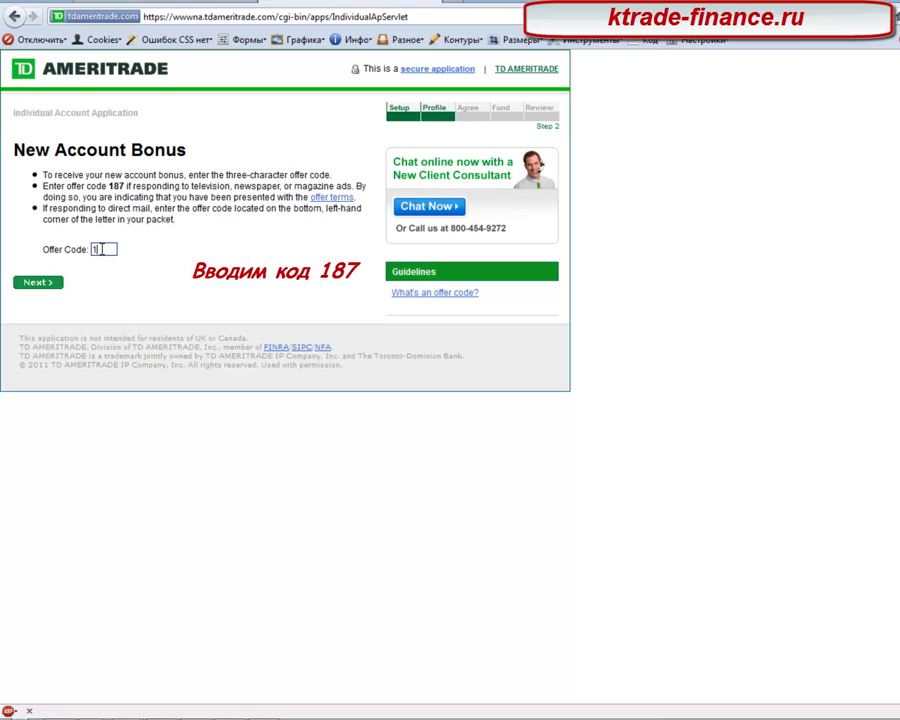
pyautogui.write('187')
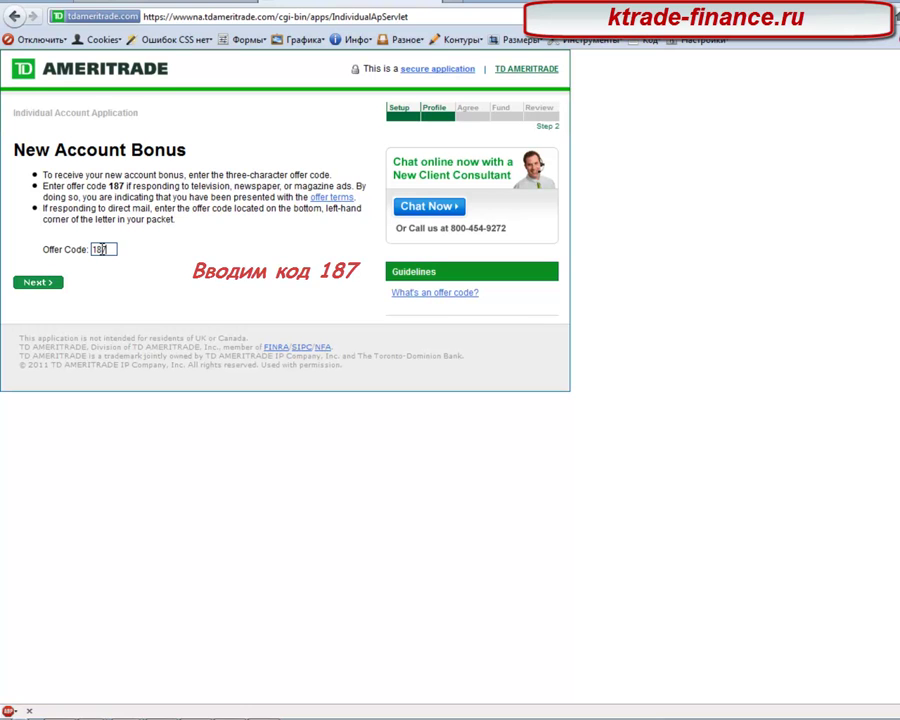
pyautogui.click(38, 285)
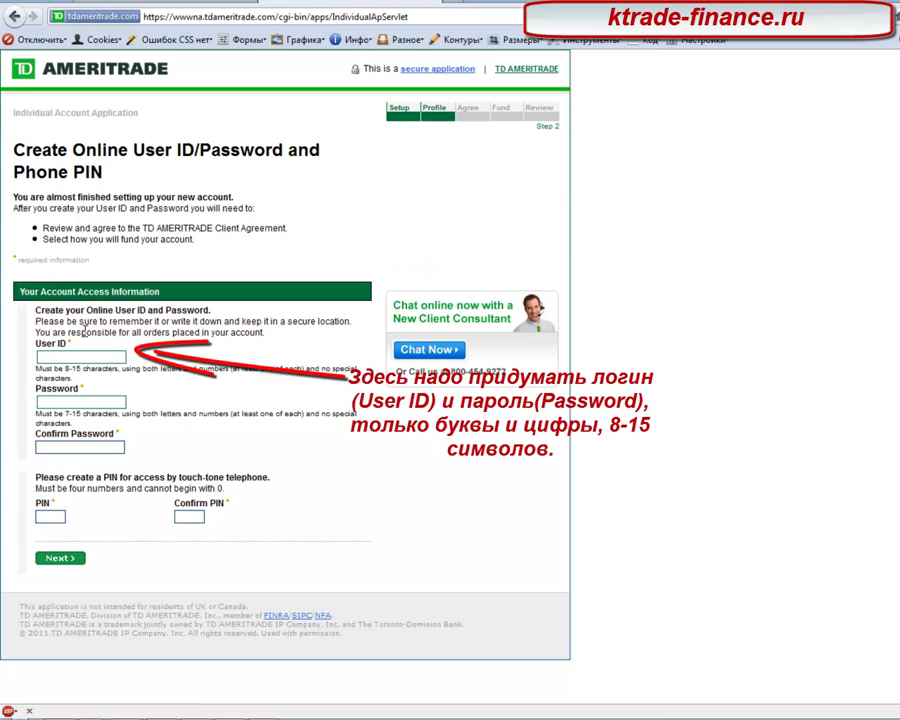
# Step: Create a new user ID, a matching password and a matching four-digit phone PIN, then submit
pyautogui.click(74, 354)
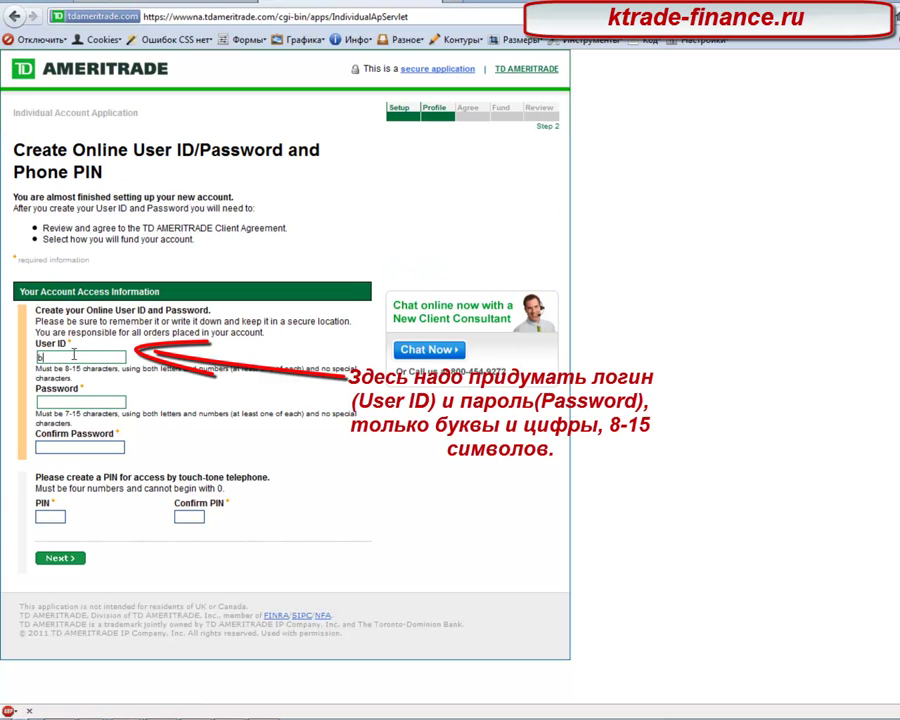
pyautogui.write('bigmax123')
pyautogui.press('Tab')
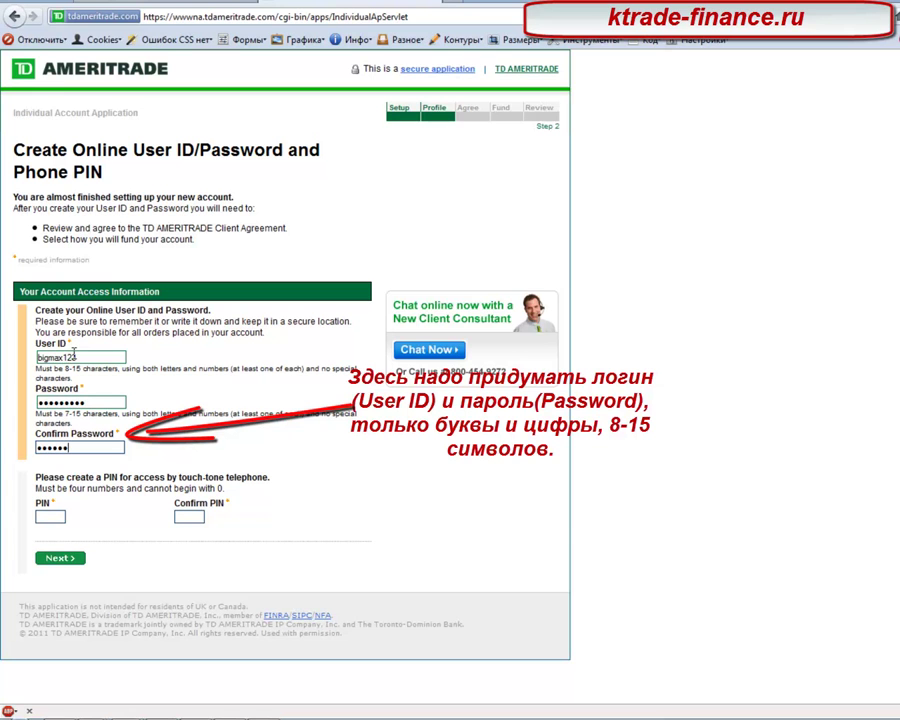
pyautogui.click(42, 512)
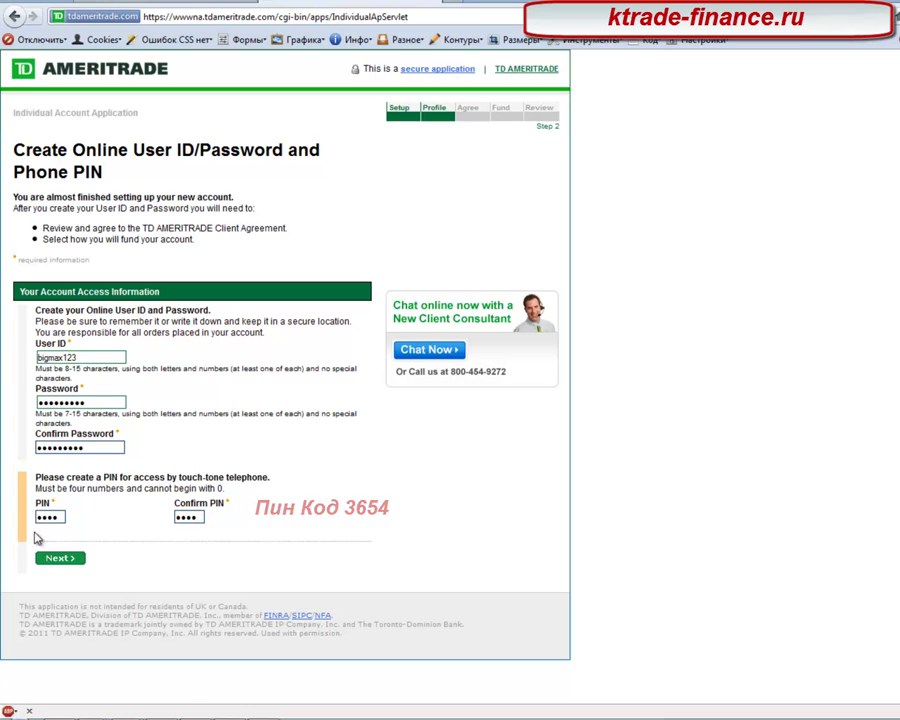
pyautogui.click(57, 558)
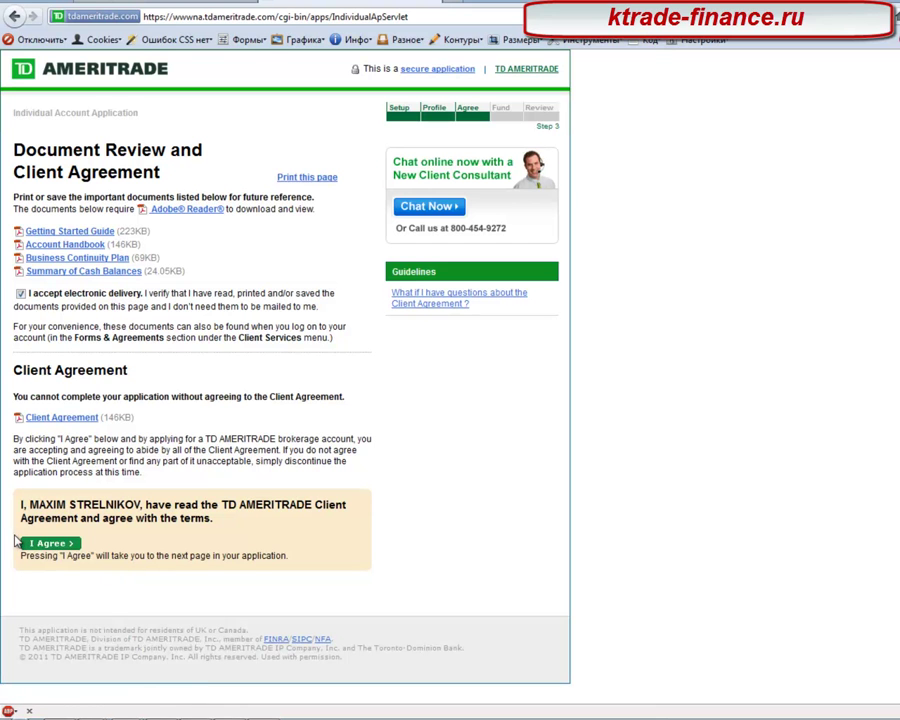
# Step: Accept the client agreement and agree to all three W-9 certifications
pyautogui.click(41, 548)
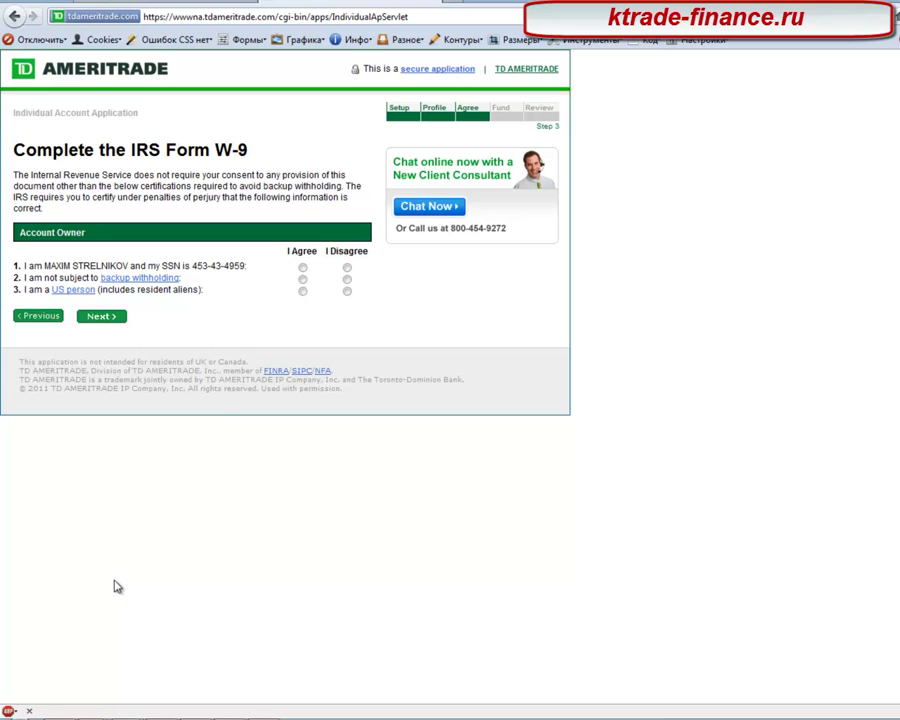
pyautogui.click(302, 267)
pyautogui.click(302, 279)
pyautogui.click(302, 291)
pyautogui.click(117, 316)
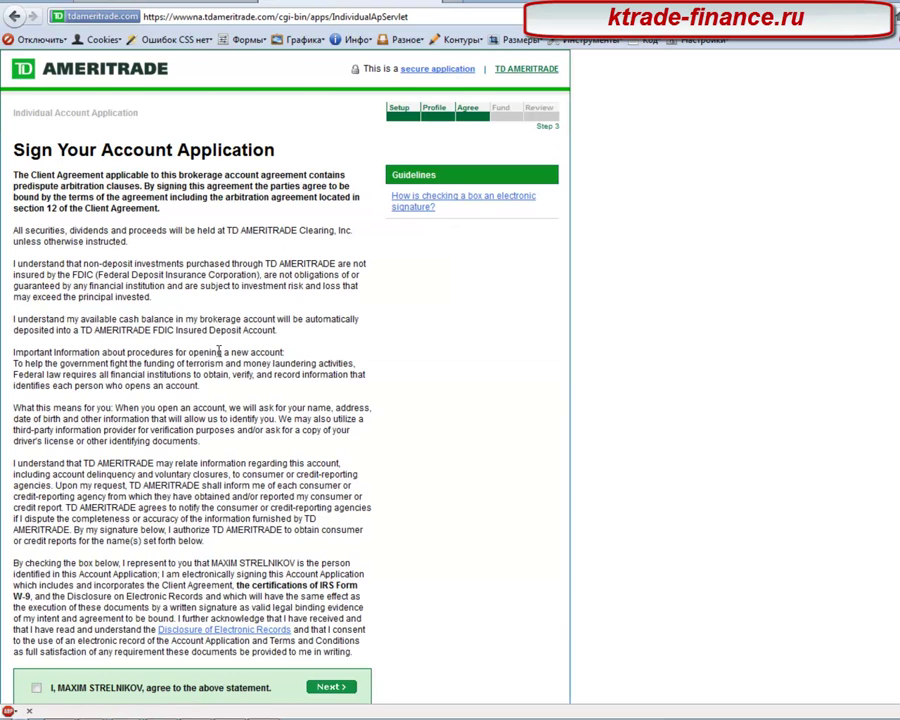
# Step: Electronically sign and submit the application, then return to the TD Ameritrade home page
pyautogui.scroll(-2, 218, 351)
pyautogui.click(36, 588)
pyautogui.click(332, 588)
pyautogui.scroll(-3, 300, 555)
pyautogui.scroll(3, 306, 600)
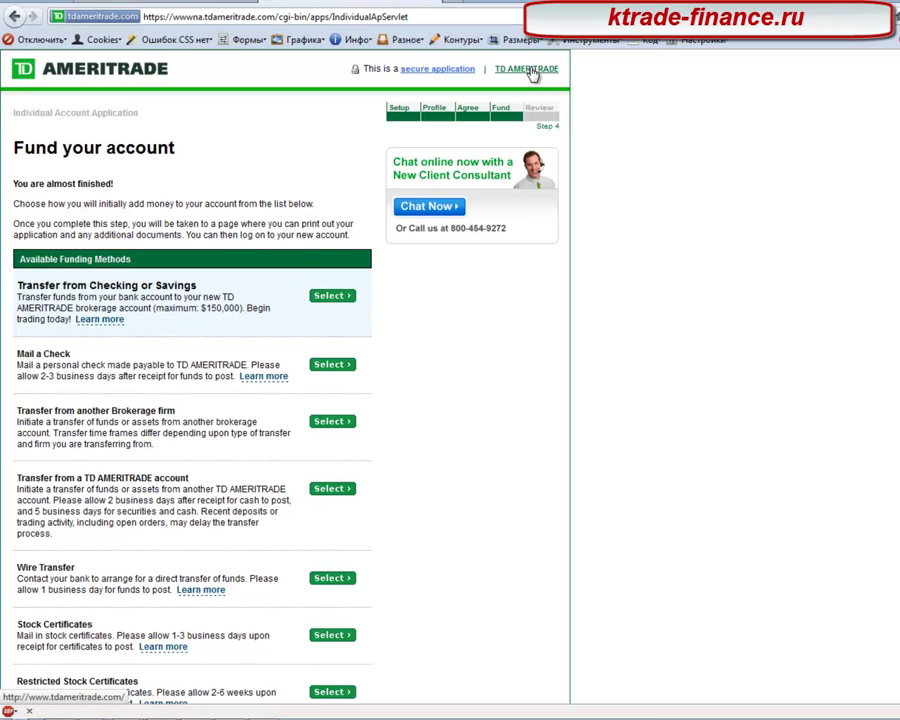
pyautogui.click(533, 76)
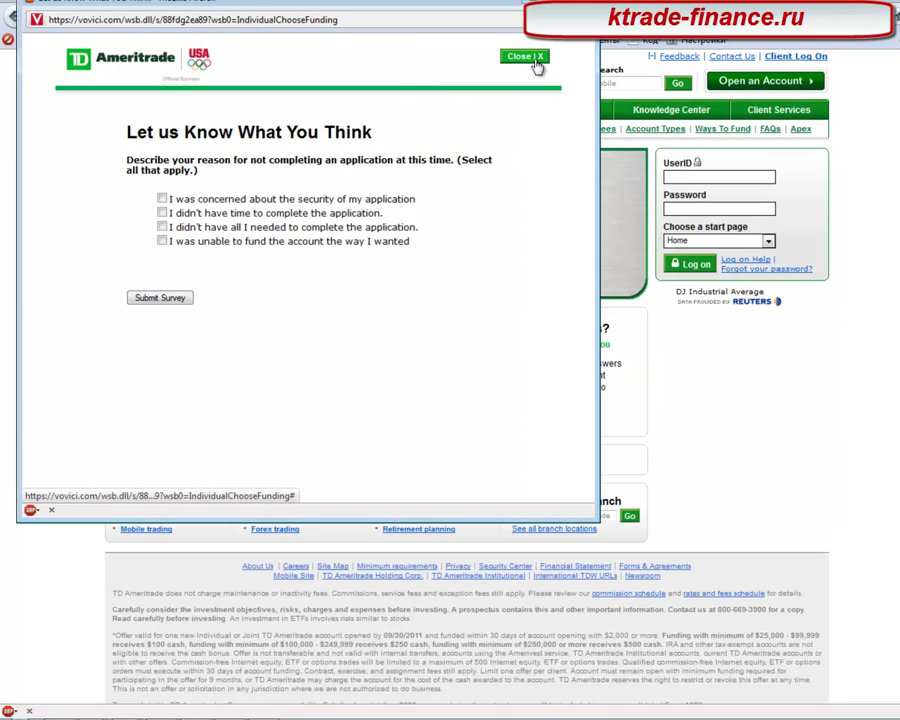
# Step: Close the feedback survey and log in with the new user ID and password
pyautogui.click(516, 56)
pyautogui.click(686, 178)
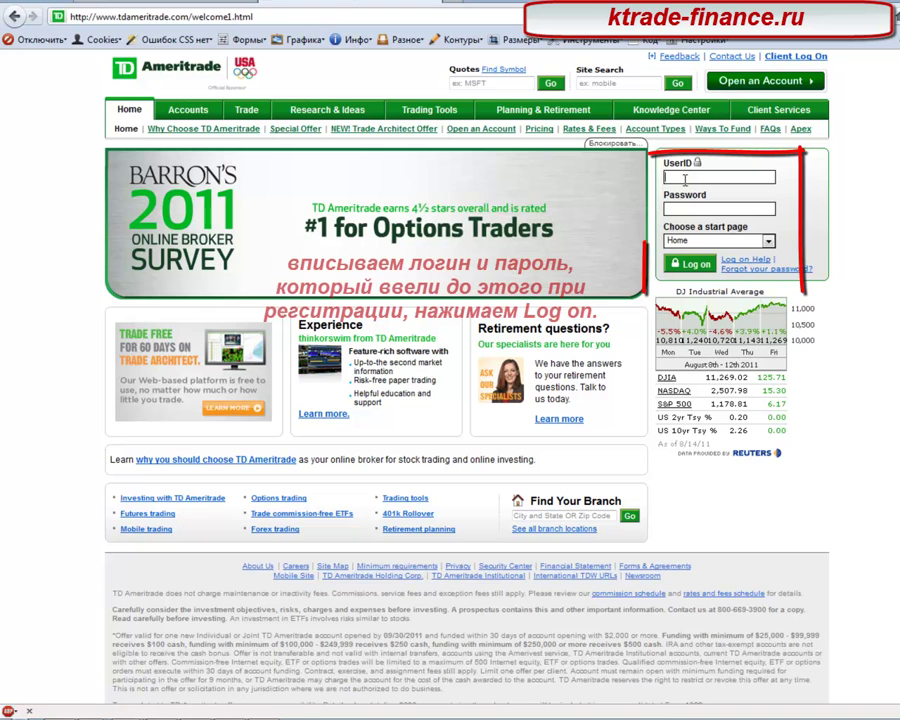
pyautogui.write('bi')
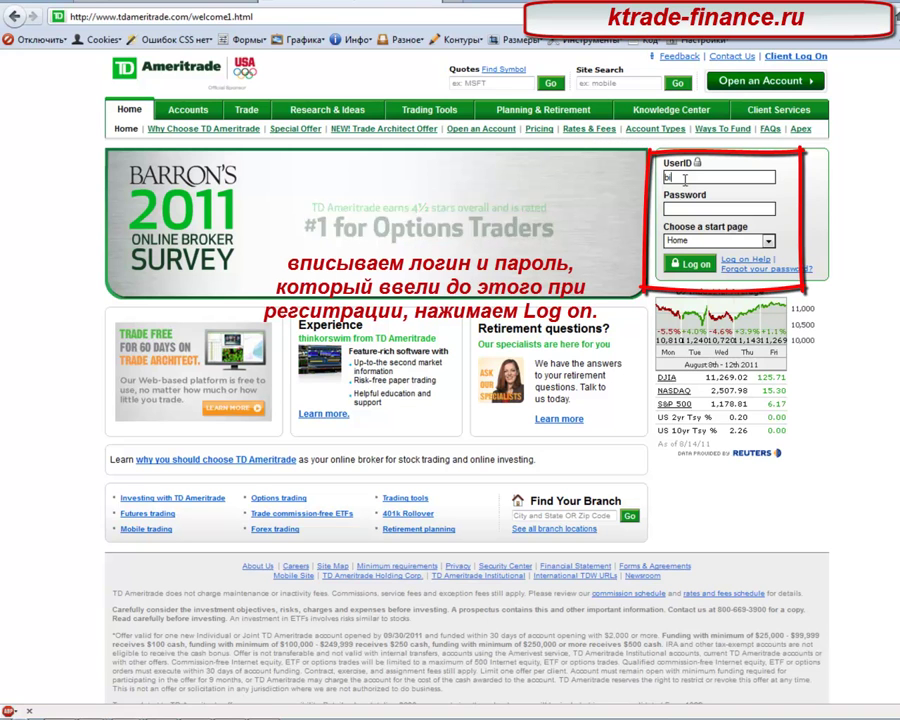
pyautogui.write('gmak123')
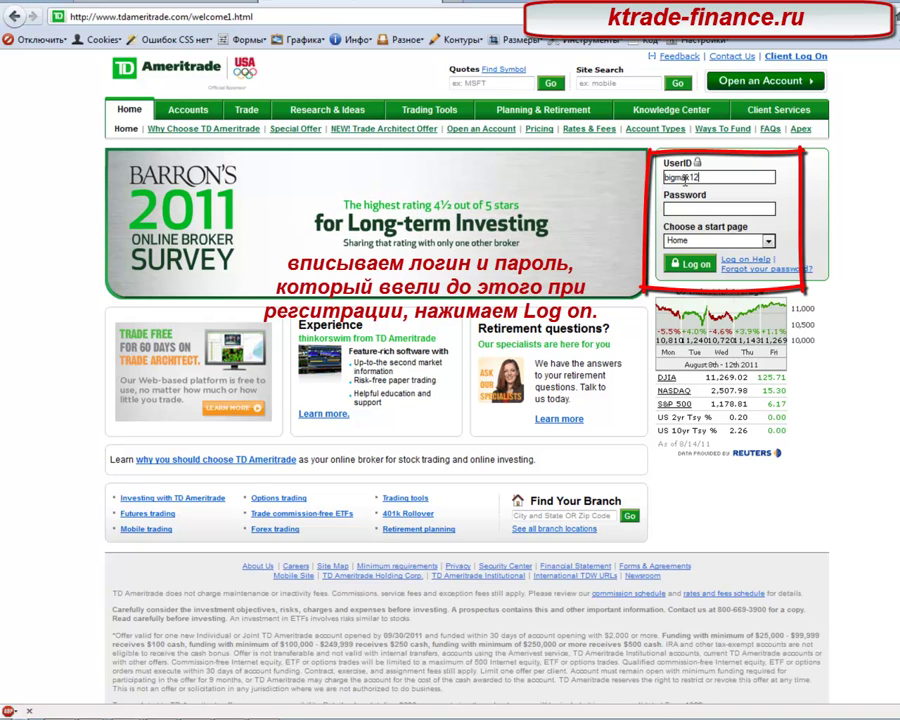
pyautogui.press('Tab')
pyautogui.write('********')
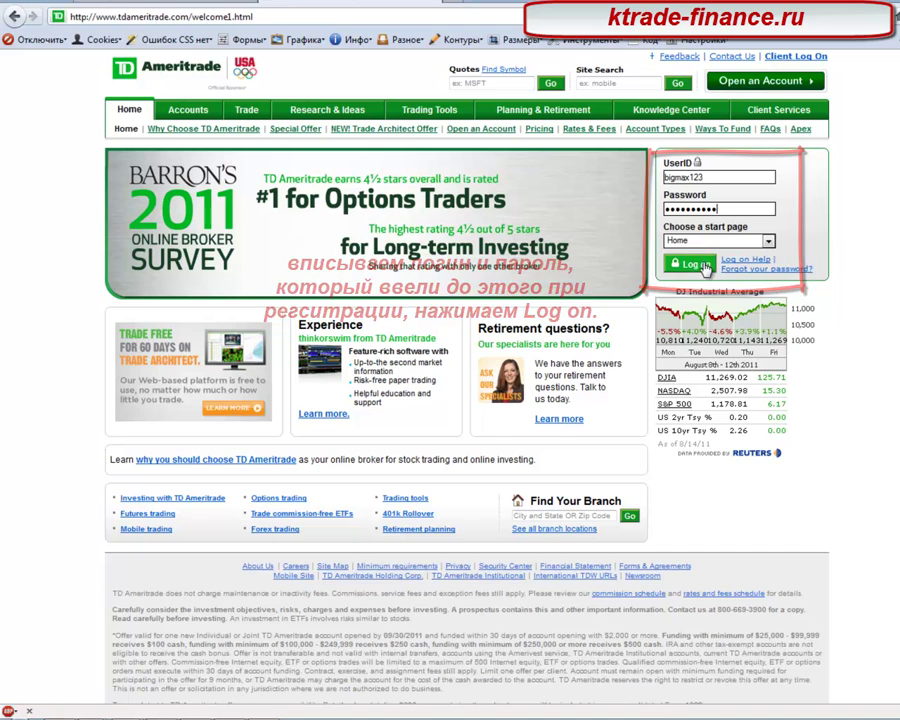
pyautogui.press('Return')
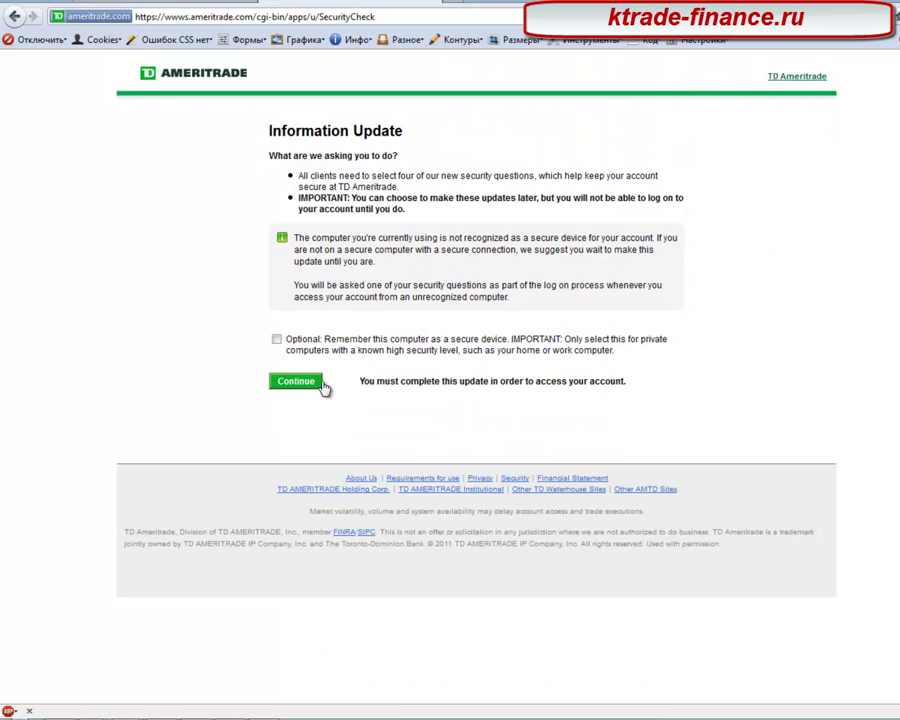
# Step: Choose and answer the four security questions, then review and submit them
pyautogui.click(310, 384)
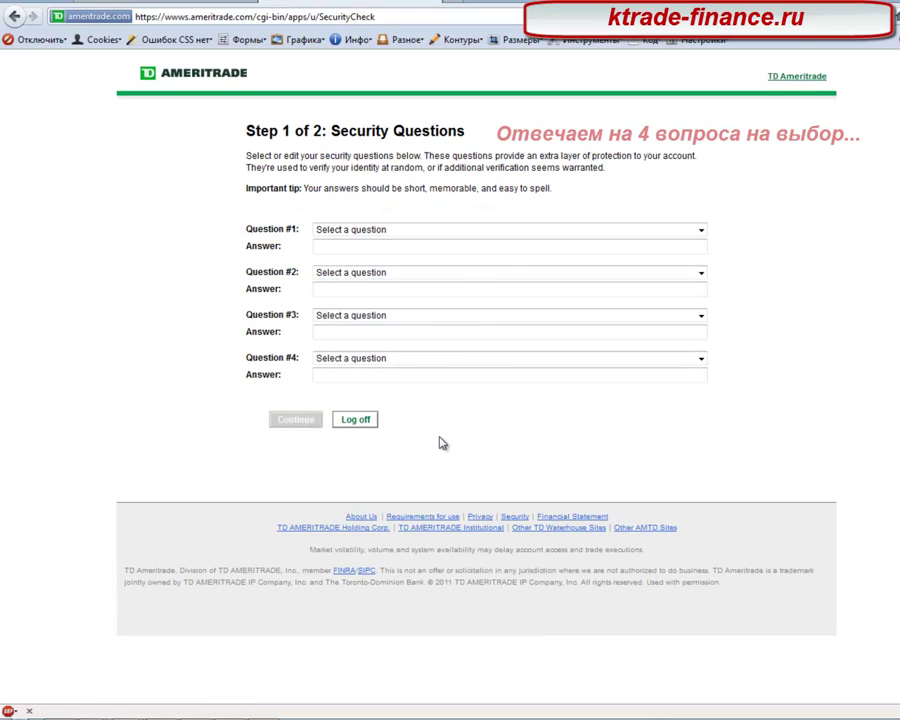
pyautogui.click(400, 231)
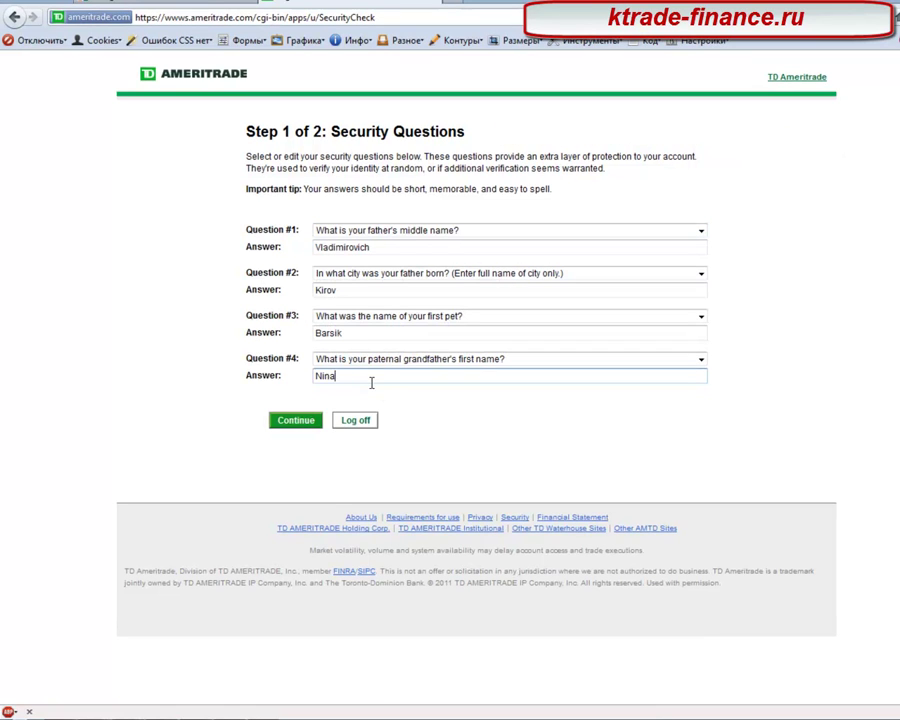
pyautogui.click(292, 421)
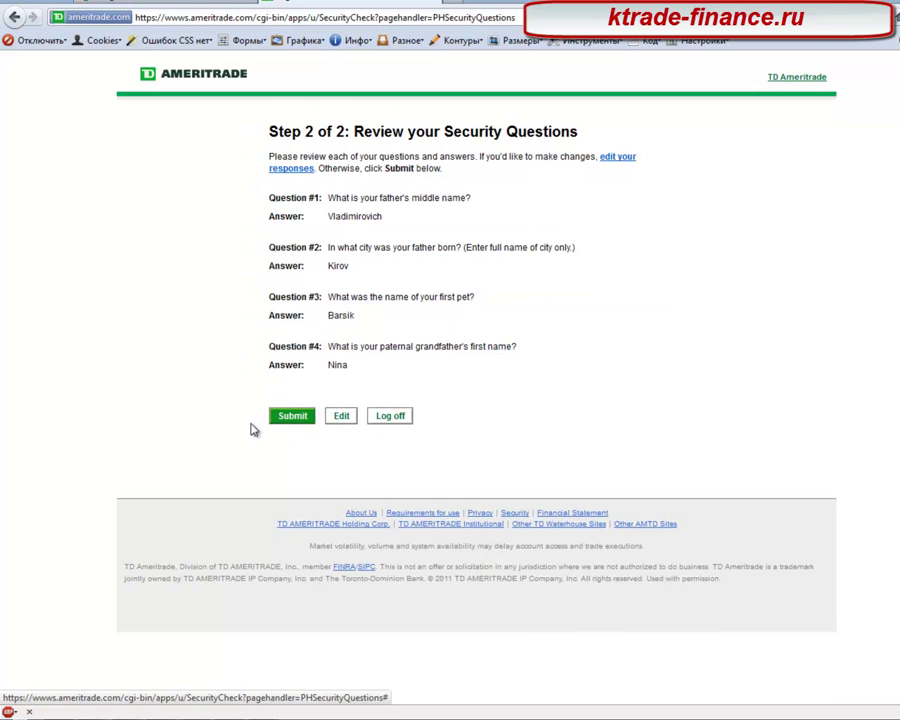
pyautogui.click(297, 416)
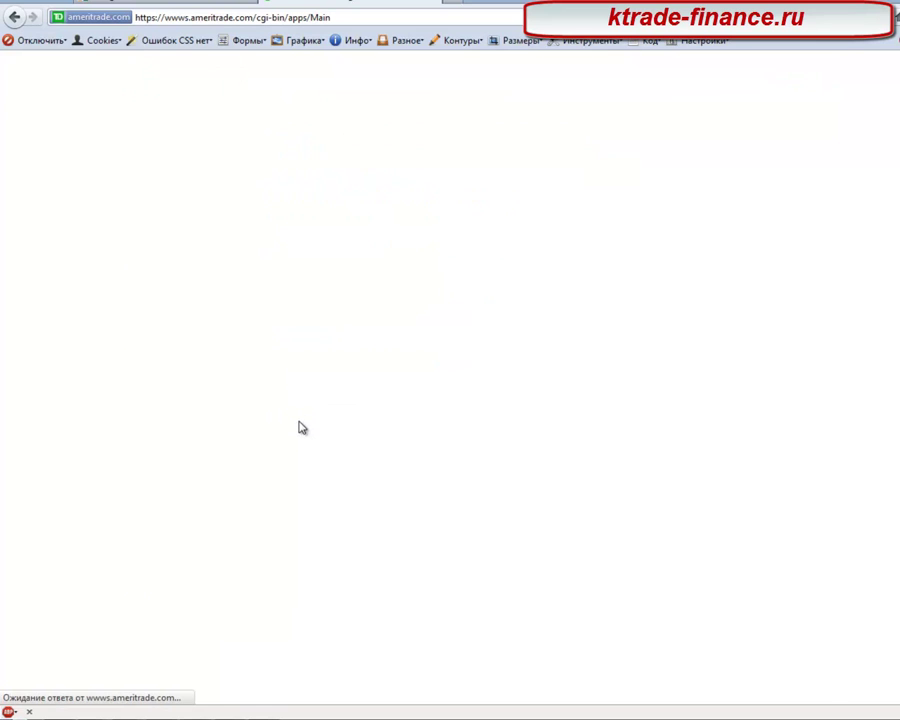
# Step: Answer No to 'Is your account professional?' and submit the non-professional status
pyautogui.scroll(-1, 225, 325)
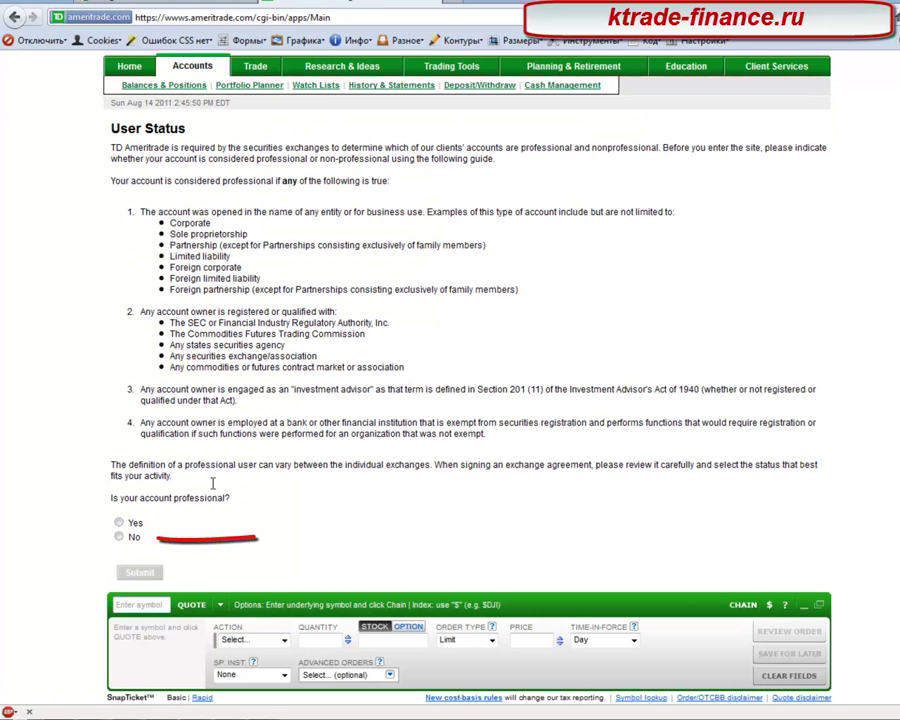
pyautogui.click(119, 537)
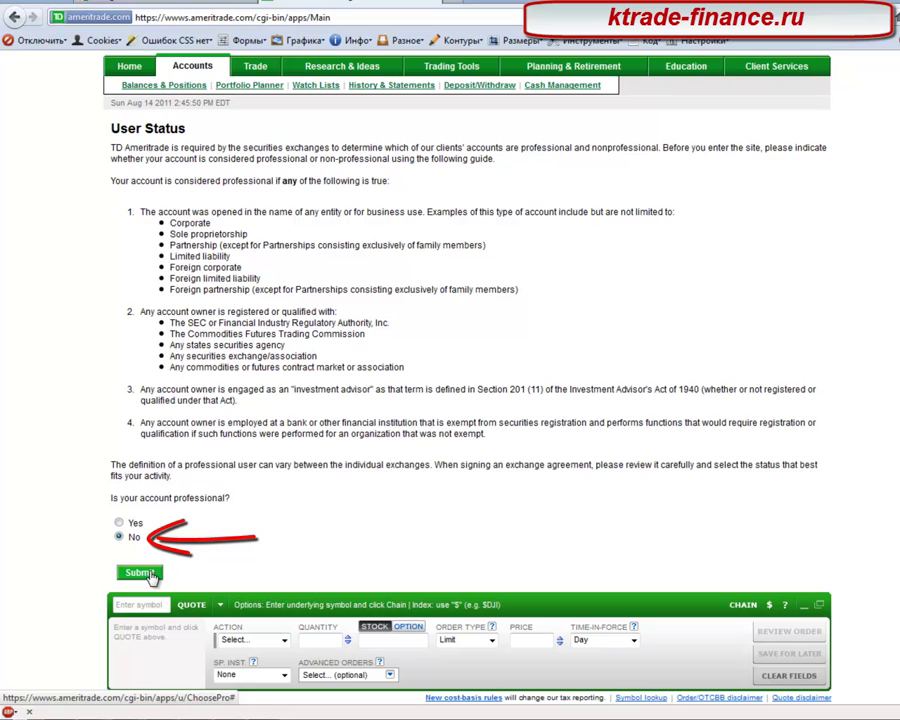
pyautogui.click(145, 573)
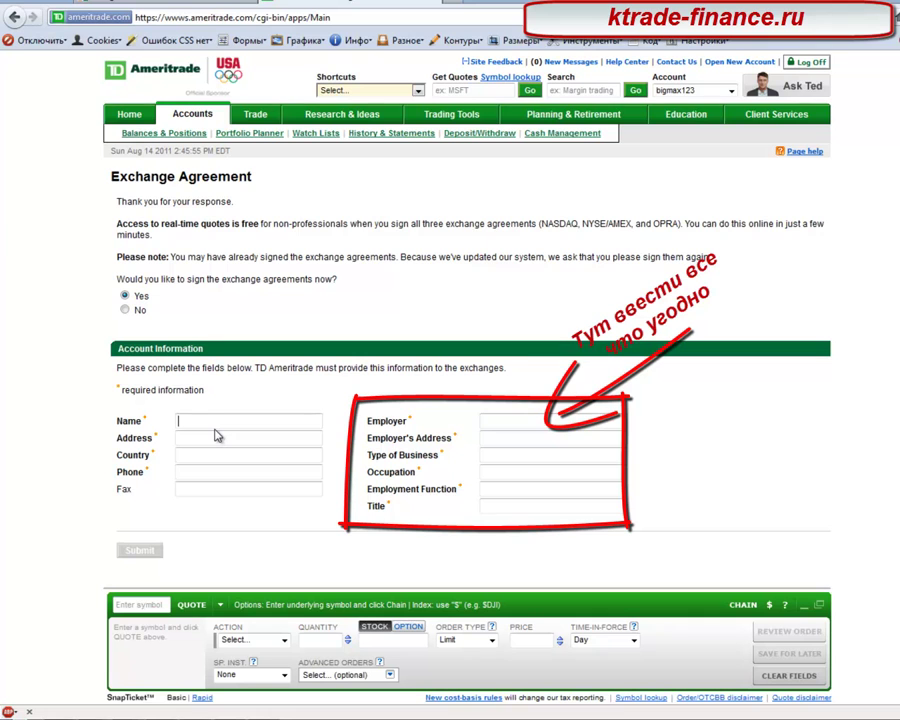
# Step: Enter the account holder's name and street address in the Exchange Agreement form
pyautogui.write('Maxim')
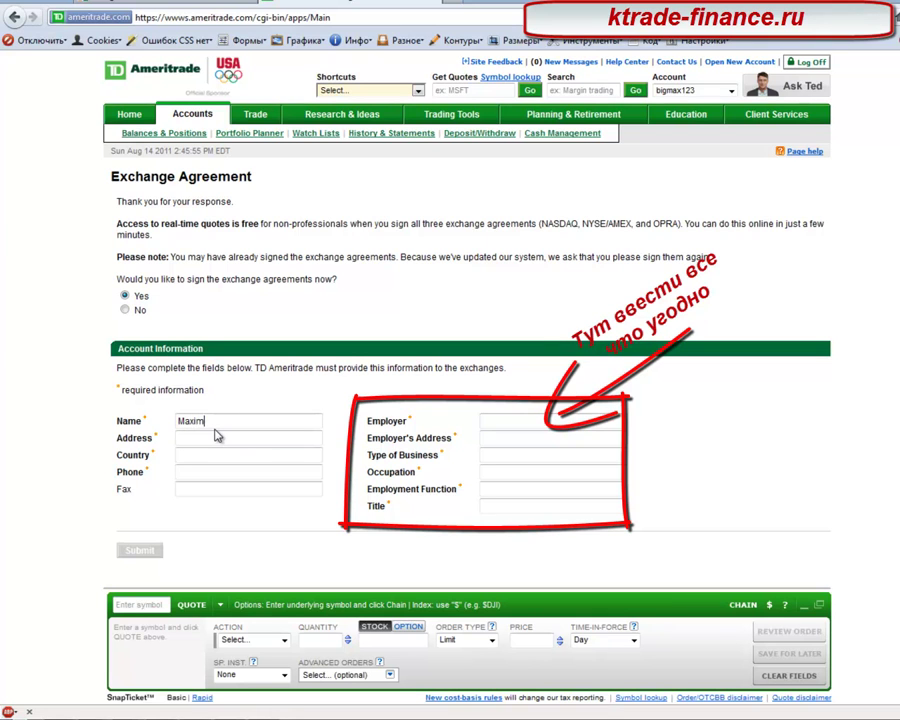
pyautogui.press('Tab')
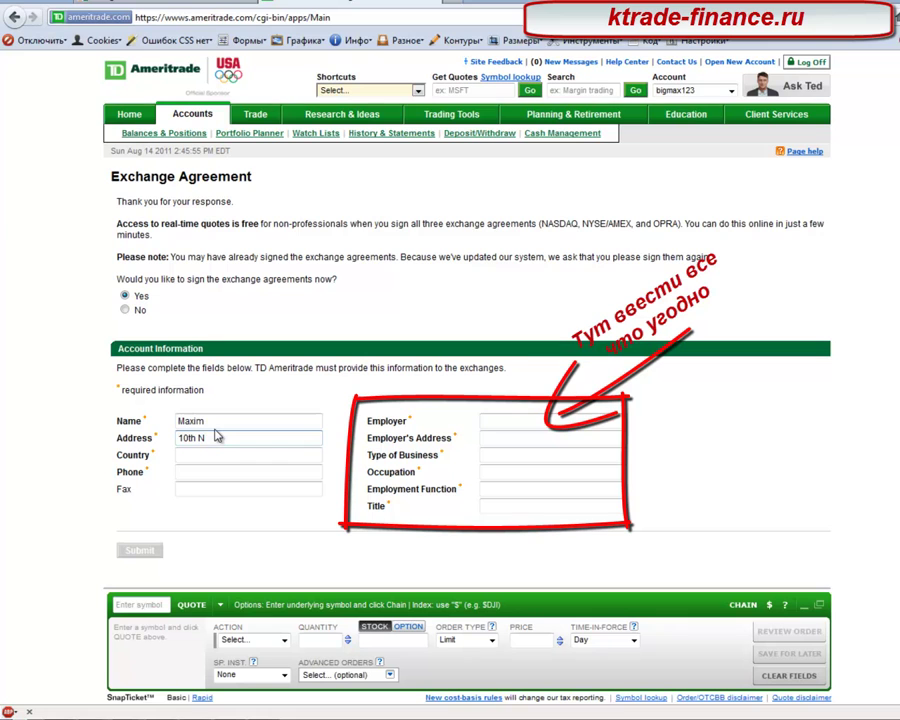
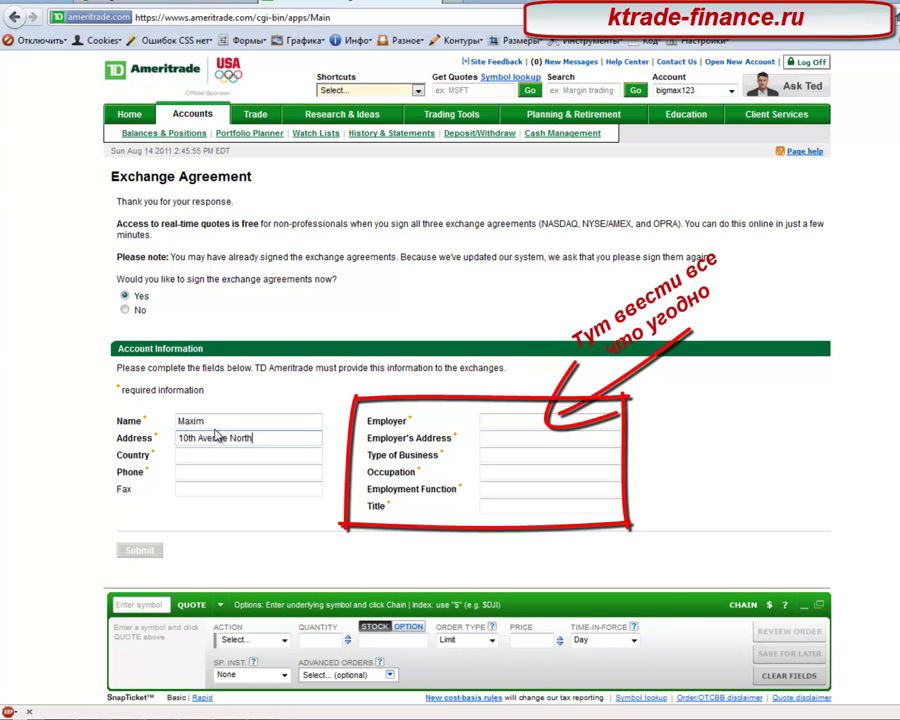